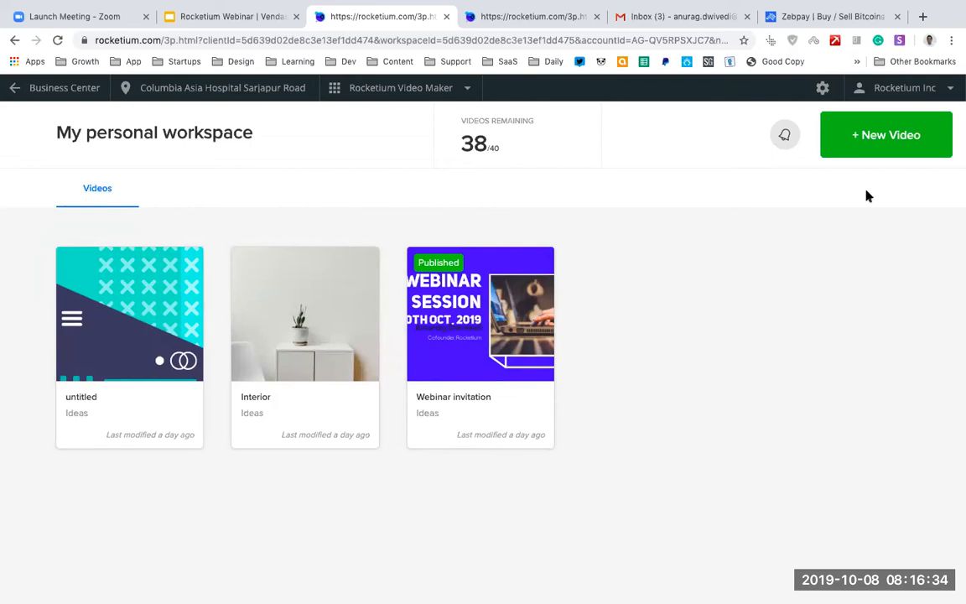
# Create a new video from the Discount Ad Story template in the E-commerce category.
pyautogui.click(872, 141)
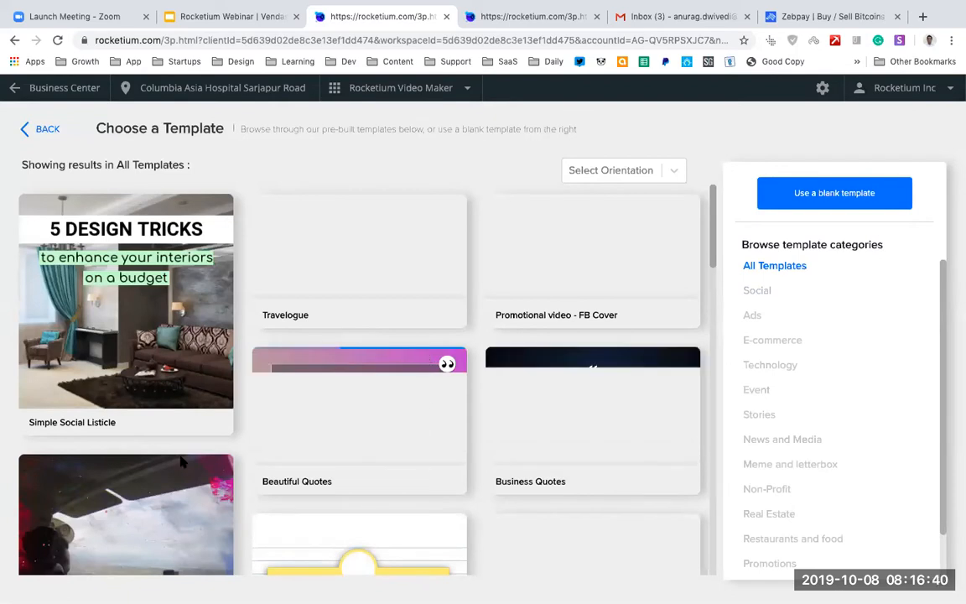
pyautogui.scroll(-1, 419, 327)
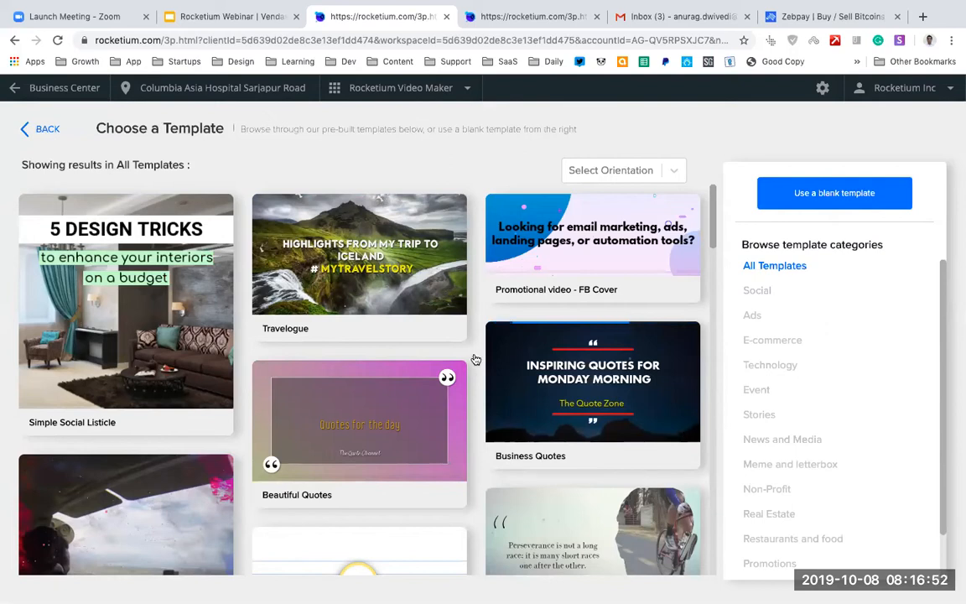
pyautogui.click(775, 344)
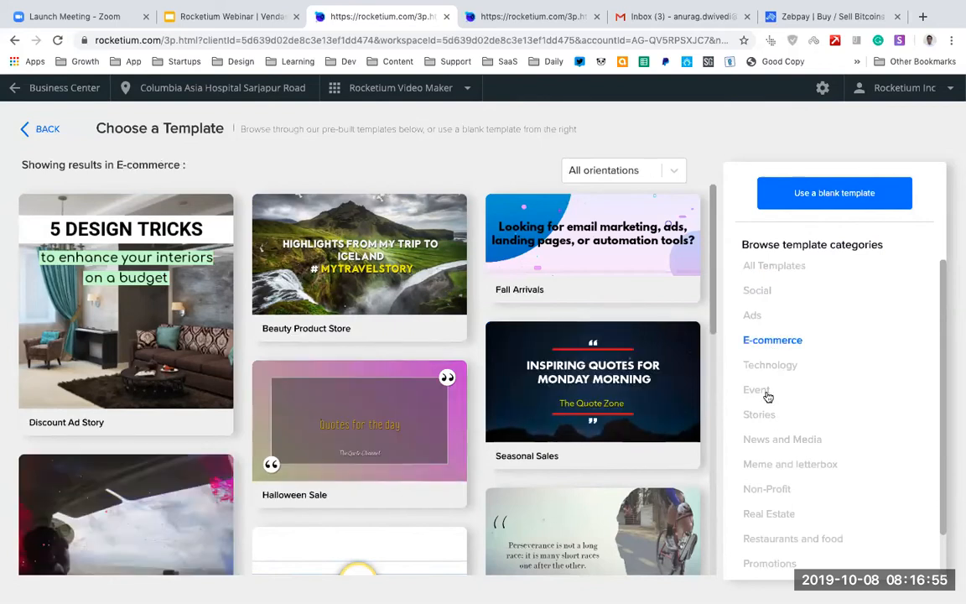
pyautogui.click(674, 171)
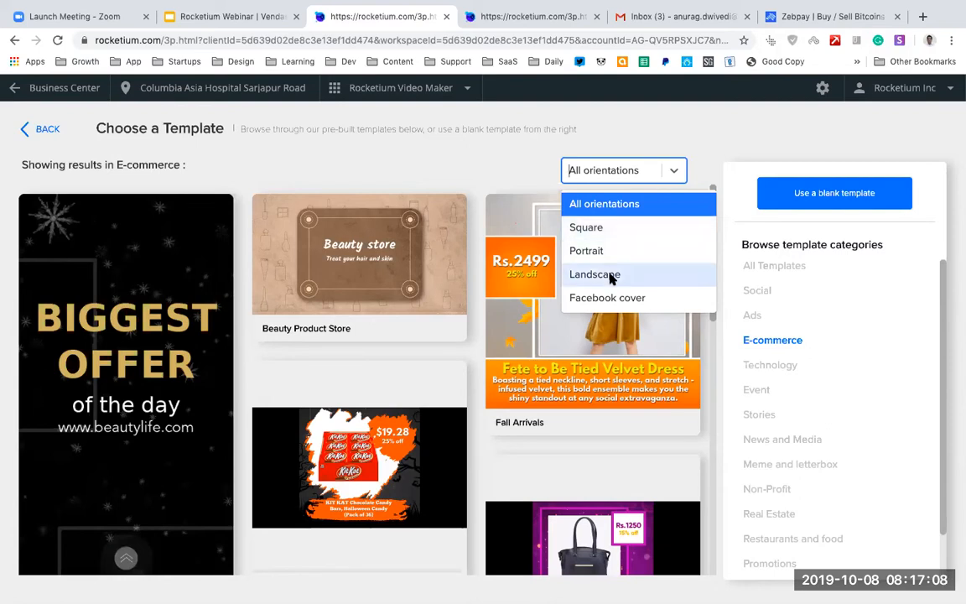
pyautogui.click(427, 163)
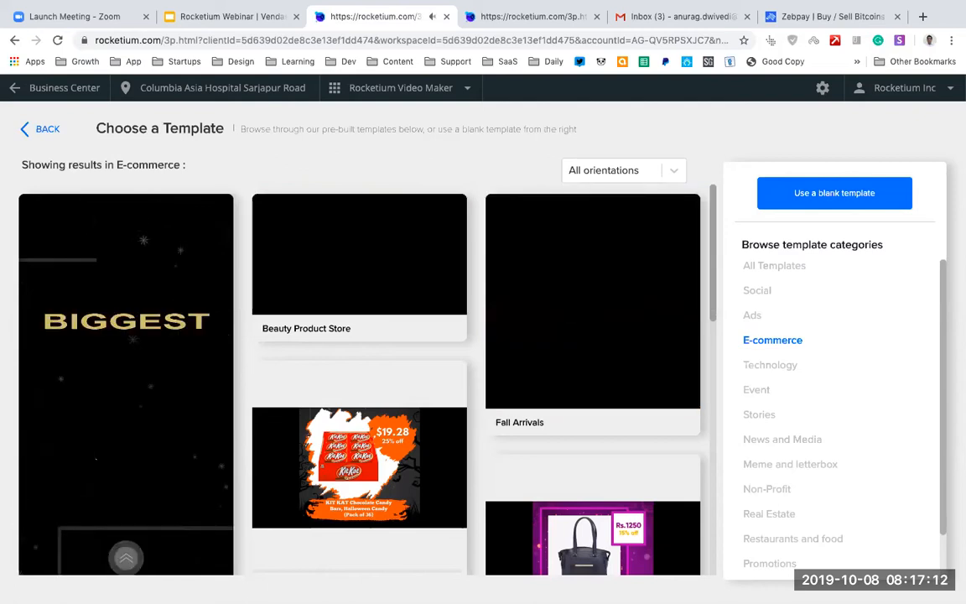
pyautogui.click(495, 323)
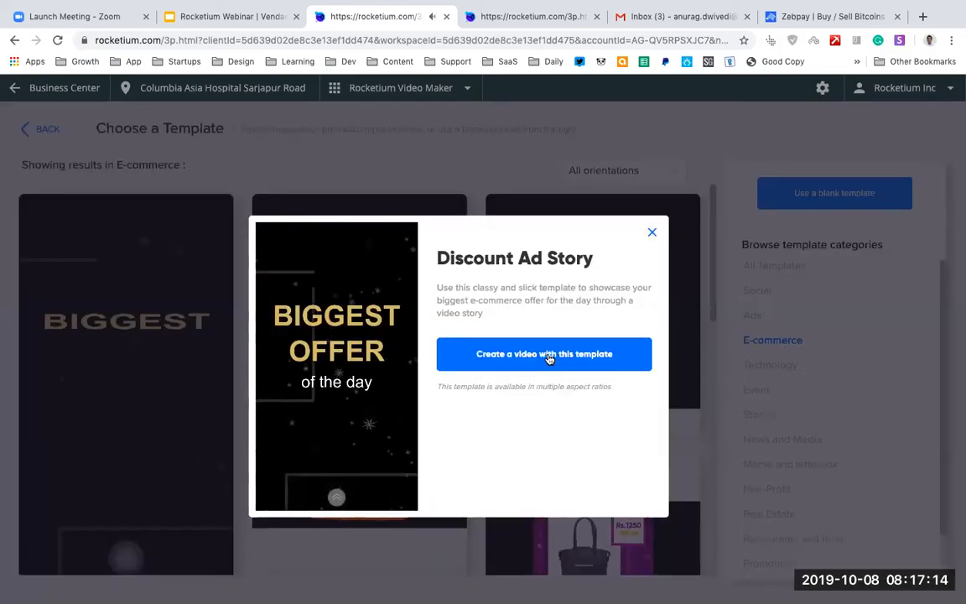
pyautogui.click(547, 355)
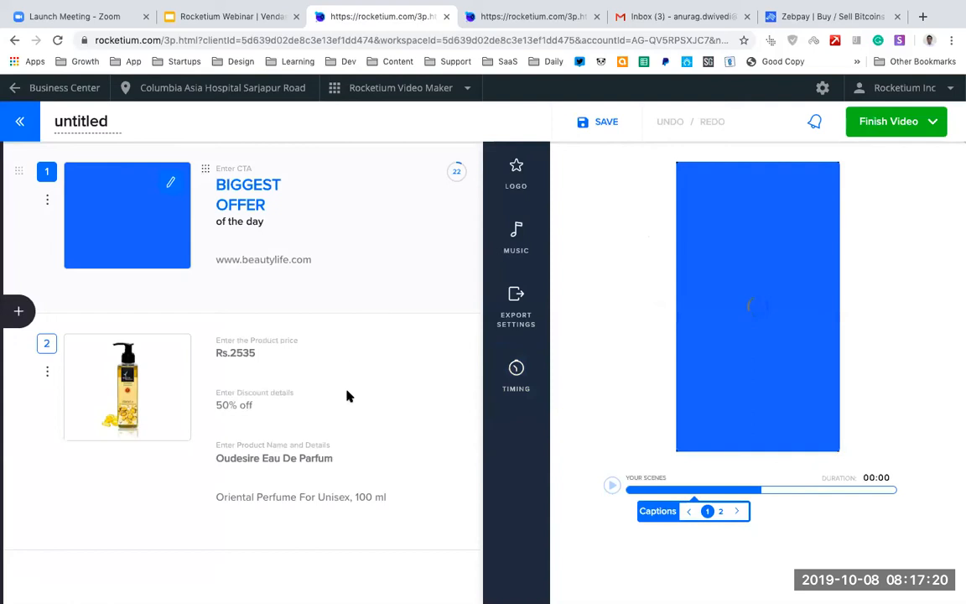
# Rename the untitled video as "Video with a template - 1".
pyautogui.doubleClick(83, 124)
pyautogui.write('Video with ')
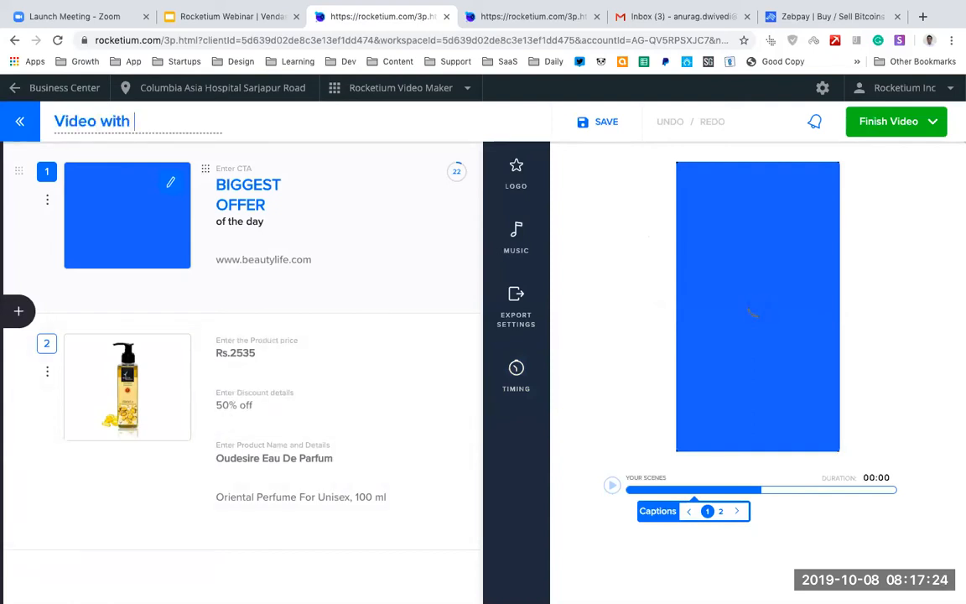
pyautogui.write('a template - 1')
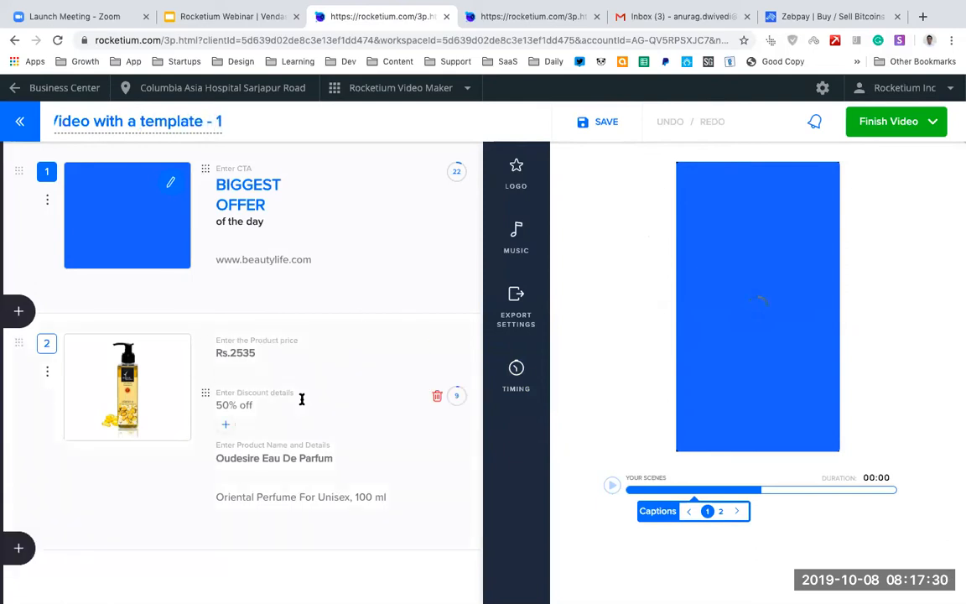
# Set the second scene's product price to $40 and its discount text to "50% off 3".
pyautogui.scroll(-1, 300, 401)
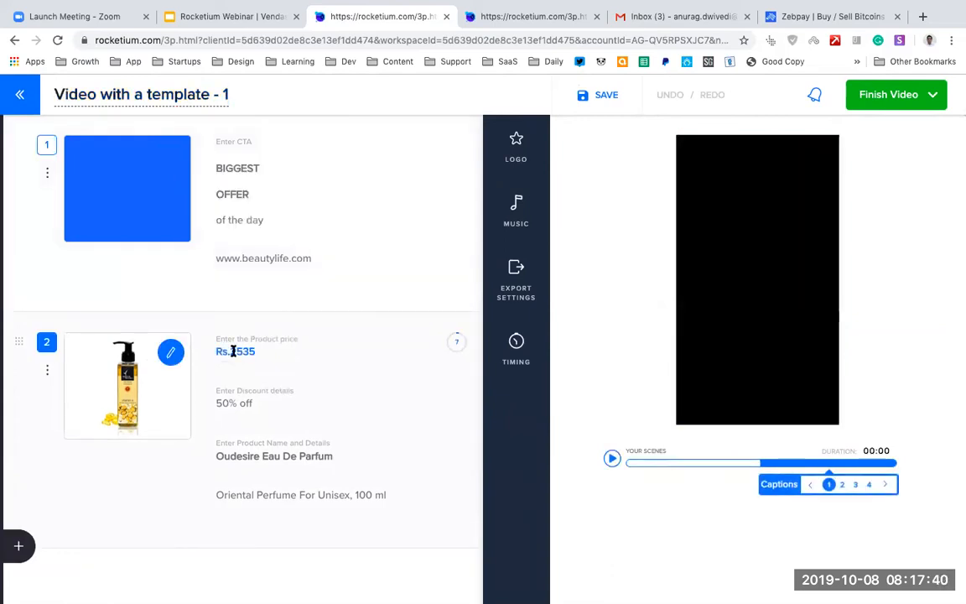
pyautogui.moveTo(215, 351); pyautogui.dragTo(263, 351)
pyautogui.write('US')
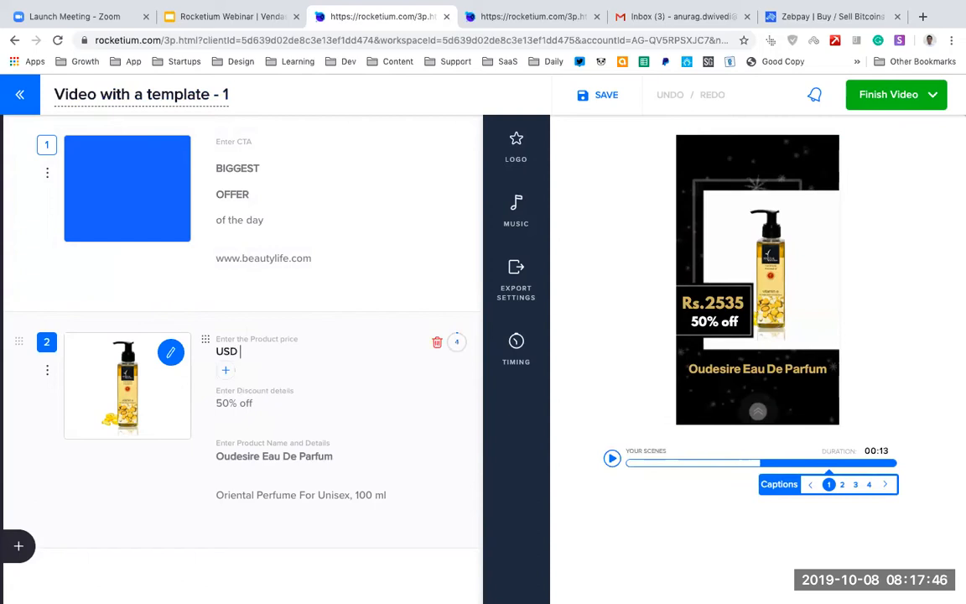
pyautogui.write('D')
pyautogui.write(' 40')
pyautogui.press('Left')
pyautogui.press('Left')
pyautogui.write('$')
pyautogui.hotkey('shift', 'Left')
pyautogui.press('Left')
pyautogui.hotkey('shift', 'Home')
pyautogui.press('BackSpace')
pyautogui.click(258, 403)
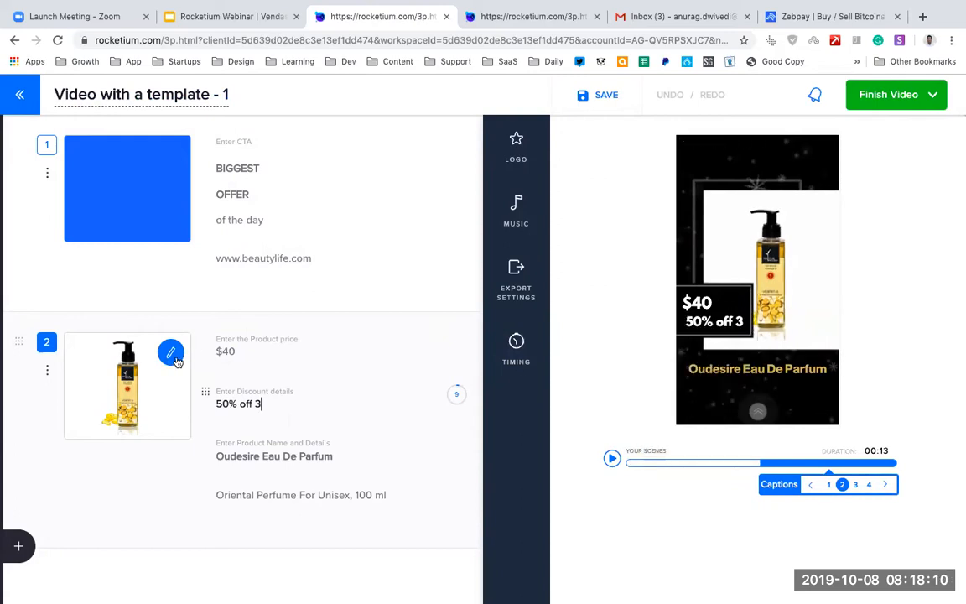
# Replace the second scene's product picture with the stock image of soap on pink cloth, searching for "soap".
pyautogui.click(520, 340)
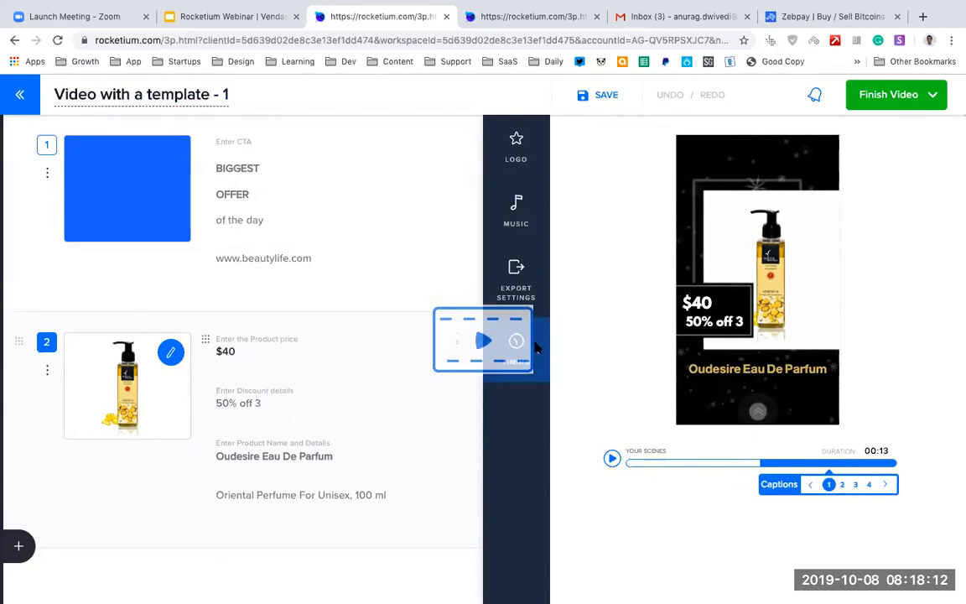
pyautogui.click(121, 345)
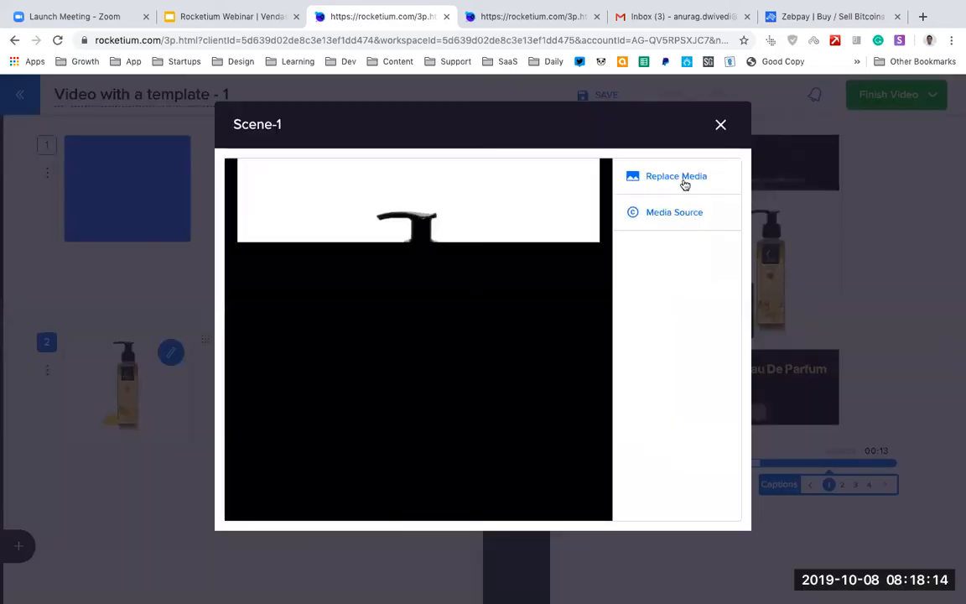
pyautogui.click(685, 185)
pyautogui.click(321, 212)
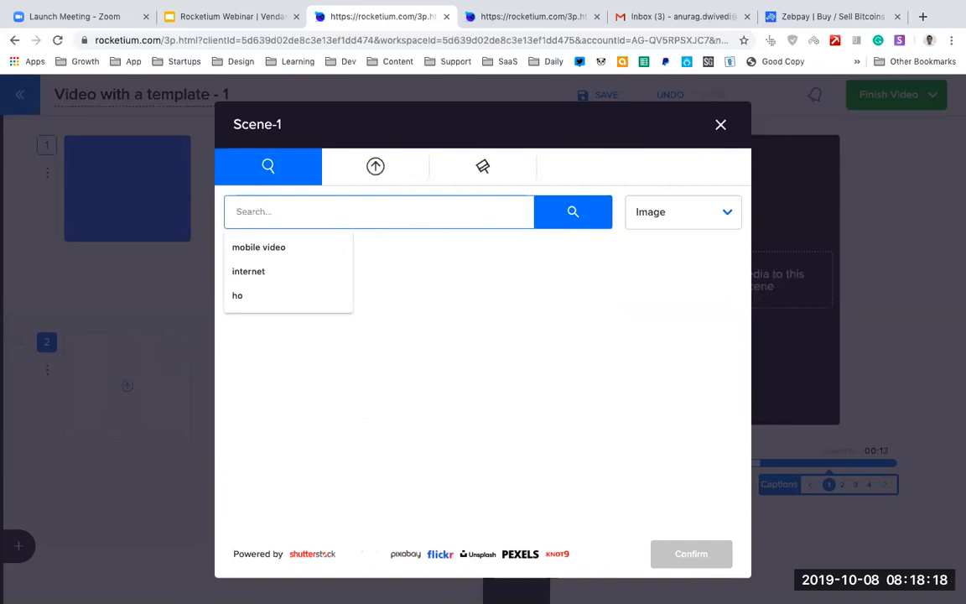
pyautogui.write('soap')
pyautogui.click(573, 214)
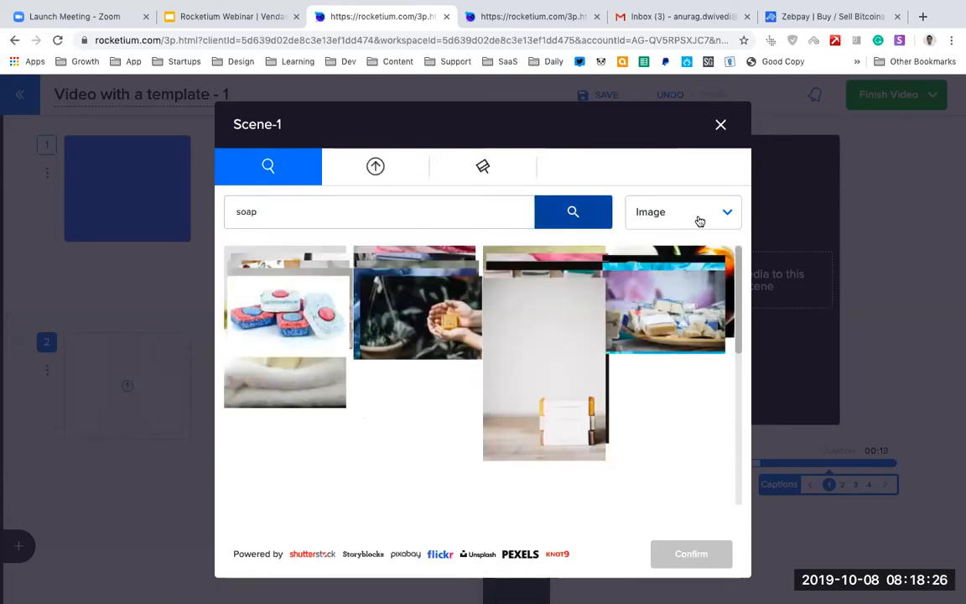
pyautogui.click(700, 221)
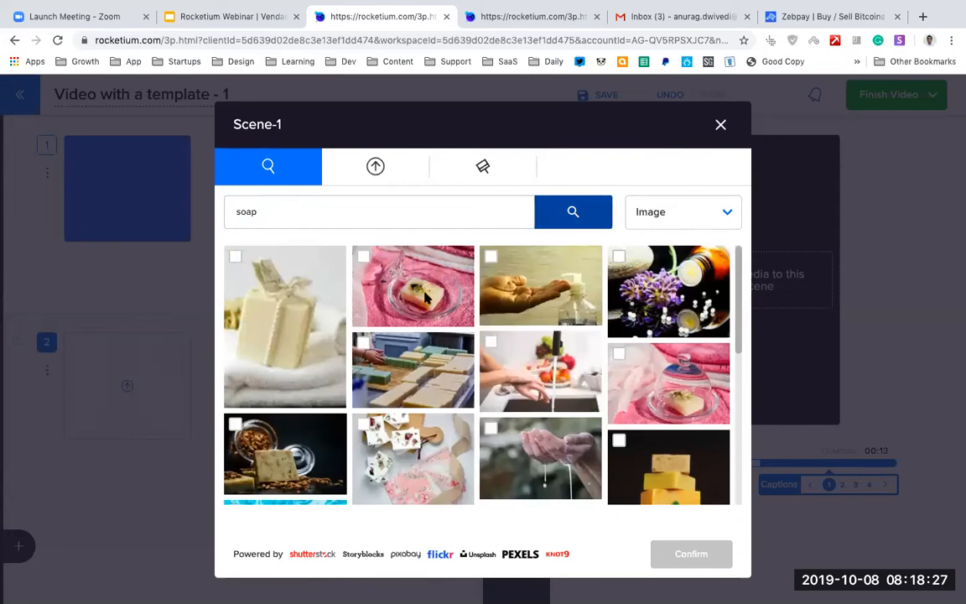
pyautogui.click(365, 260)
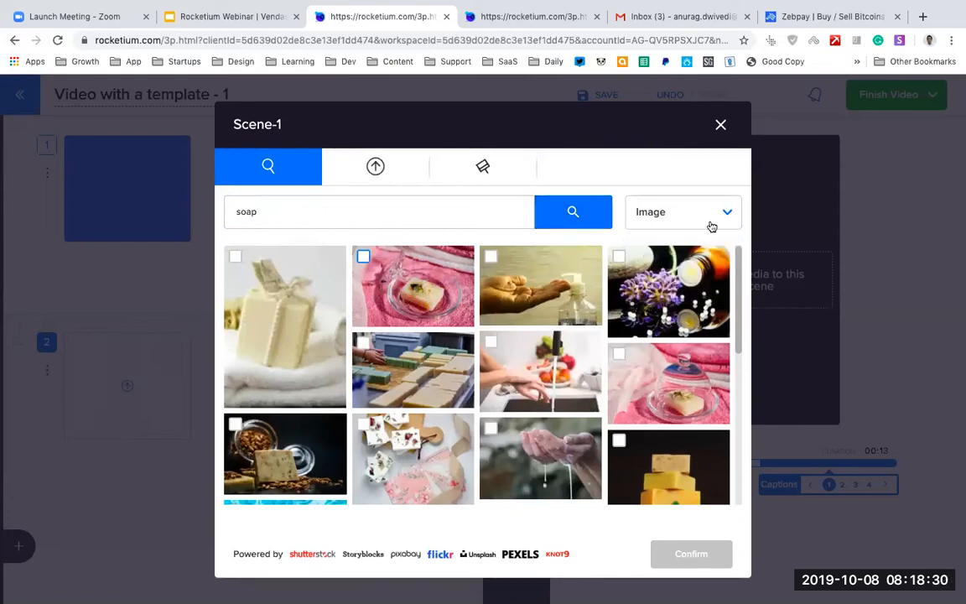
pyautogui.click(702, 561)
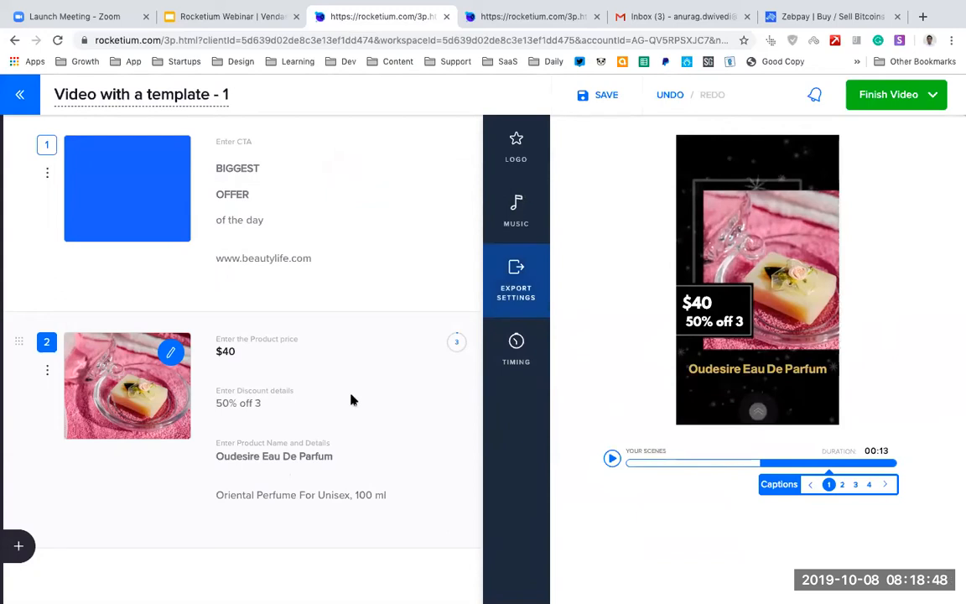
# Export the finished template video and return to the dashboard.
pyautogui.scroll(-2, 352, 400)
pyautogui.scroll(2, 352, 400)
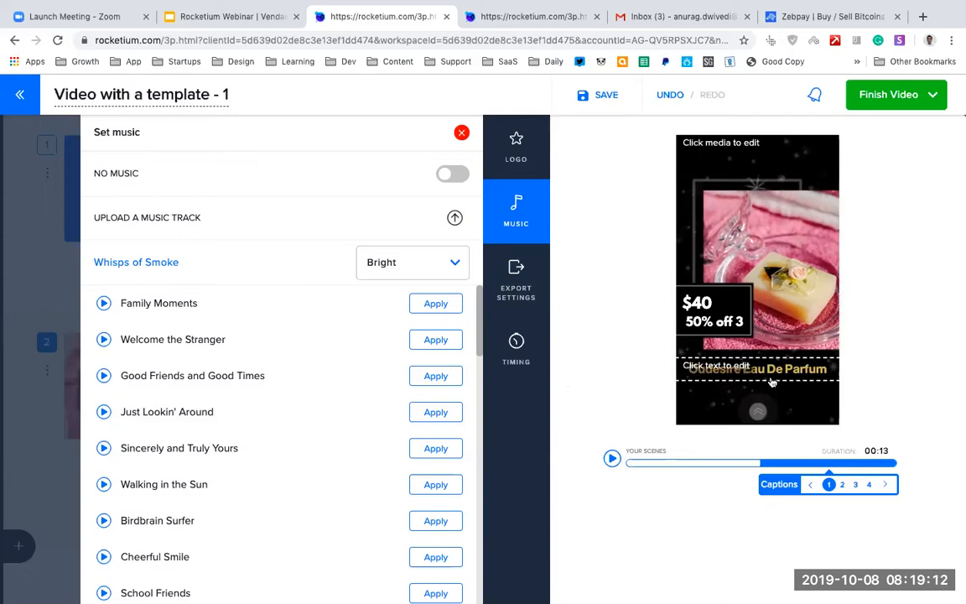
pyautogui.click(889, 95)
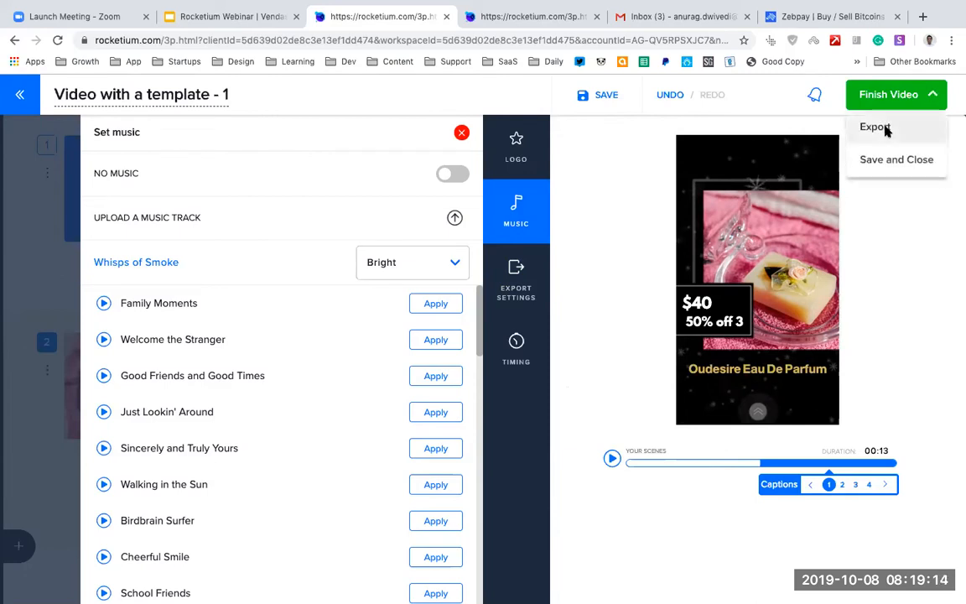
pyautogui.click(885, 129)
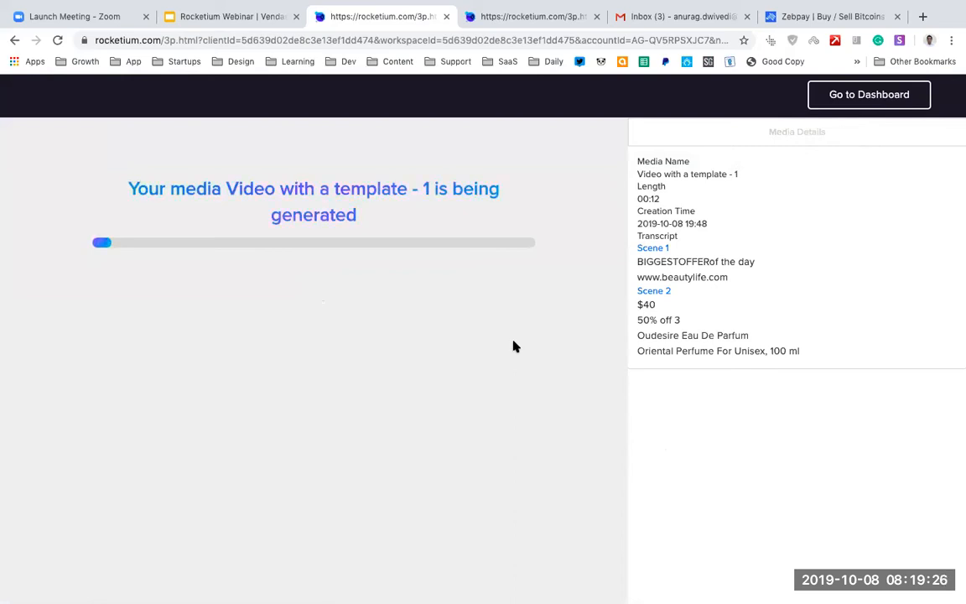
pyautogui.click(873, 95)
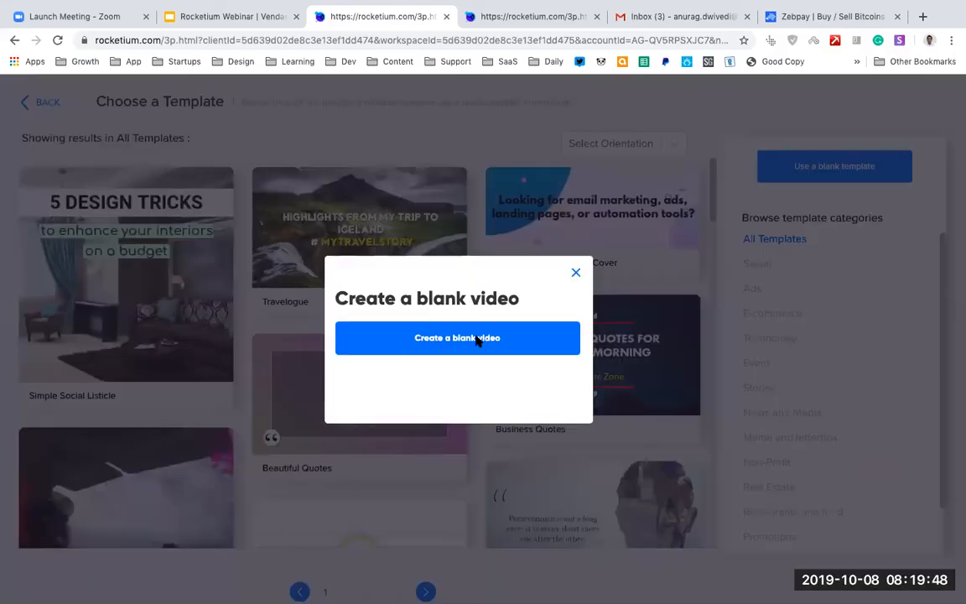
# Create a blank video and add several stock images to its scenes, searching for "space".
pyautogui.click(478, 339)
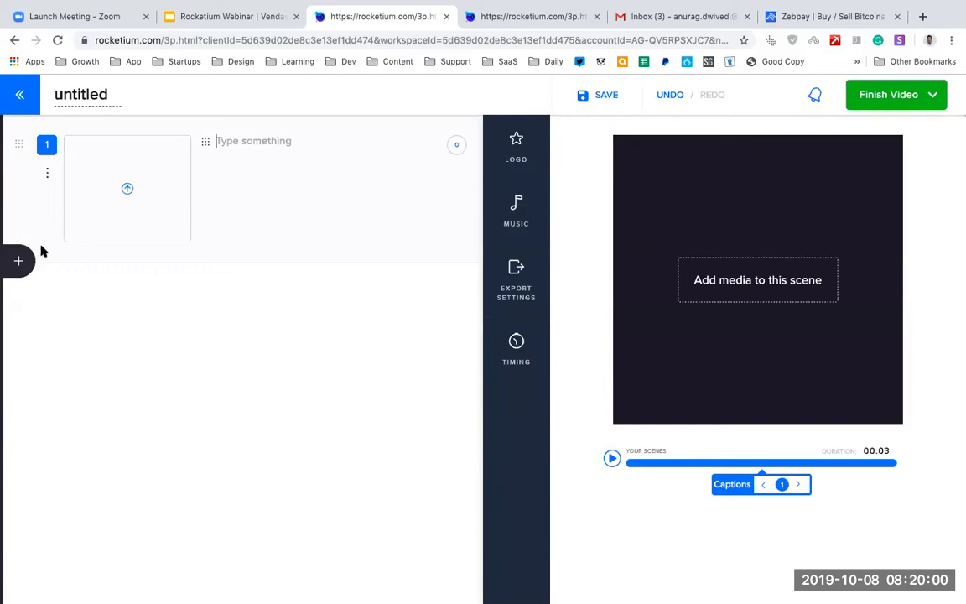
pyautogui.click(117, 212)
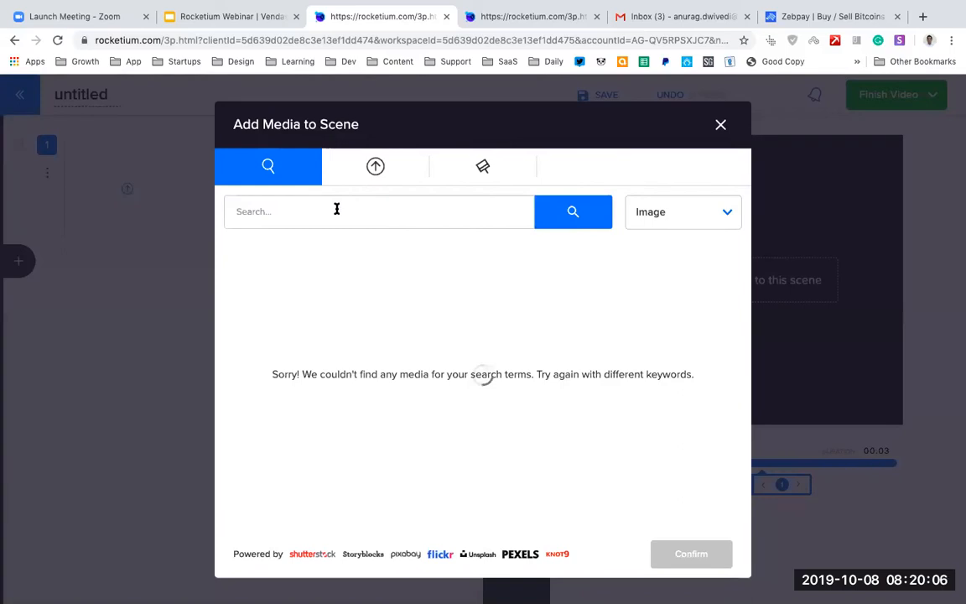
pyautogui.click(337, 209)
pyautogui.write('space')
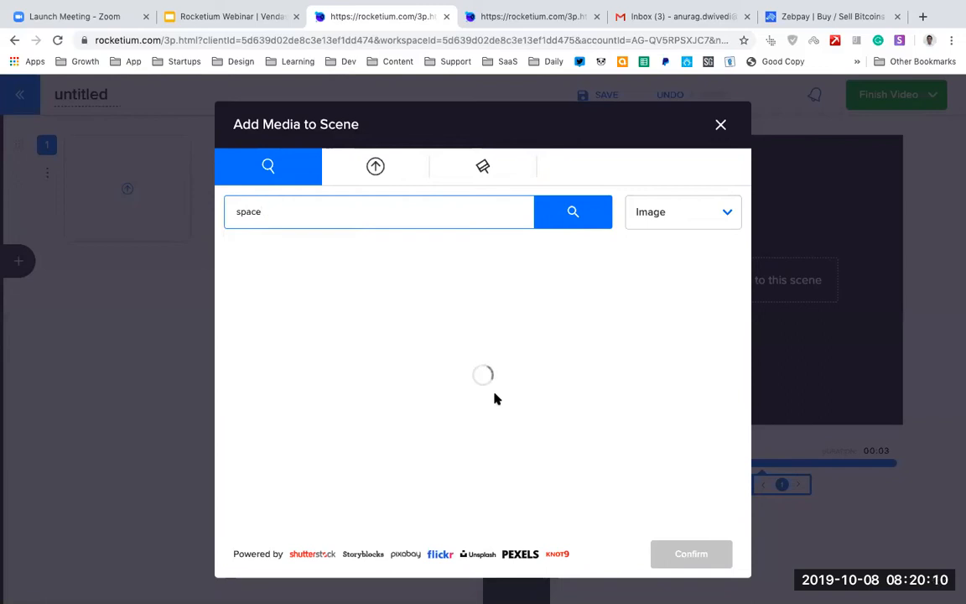
pyautogui.click(363, 257)
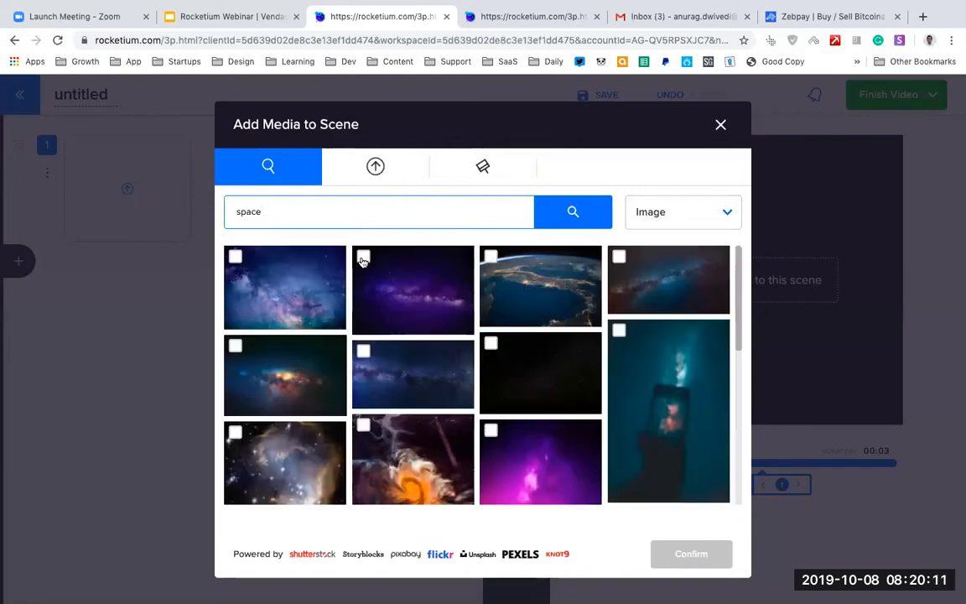
pyautogui.scroll(-1, 492, 346)
pyautogui.click(491, 347)
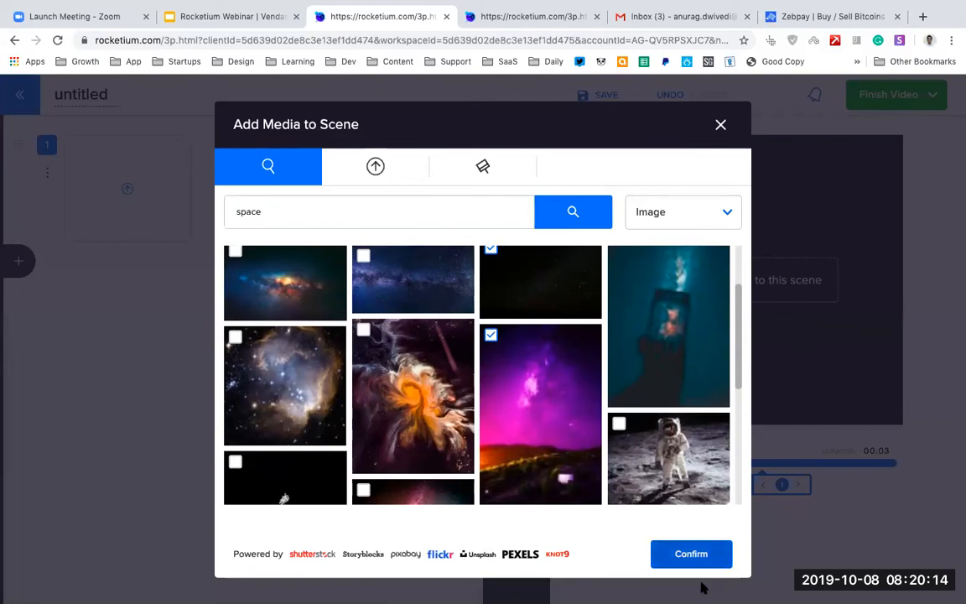
pyautogui.click(702, 557)
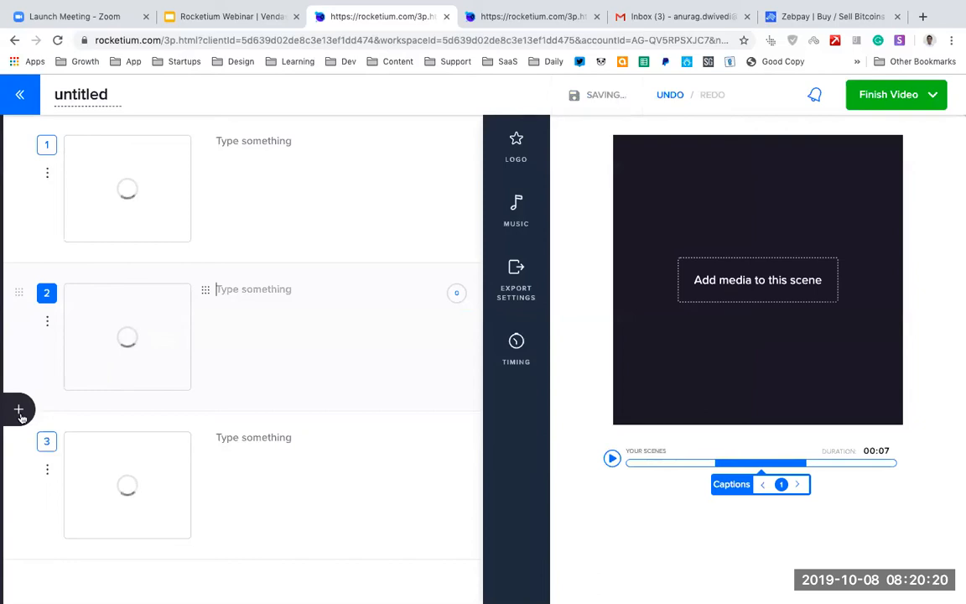
# Insert the "Secrets of superhuman productivity" title scene from the PEPPER SALTMAN set after the second scene.
pyautogui.click(20, 411)
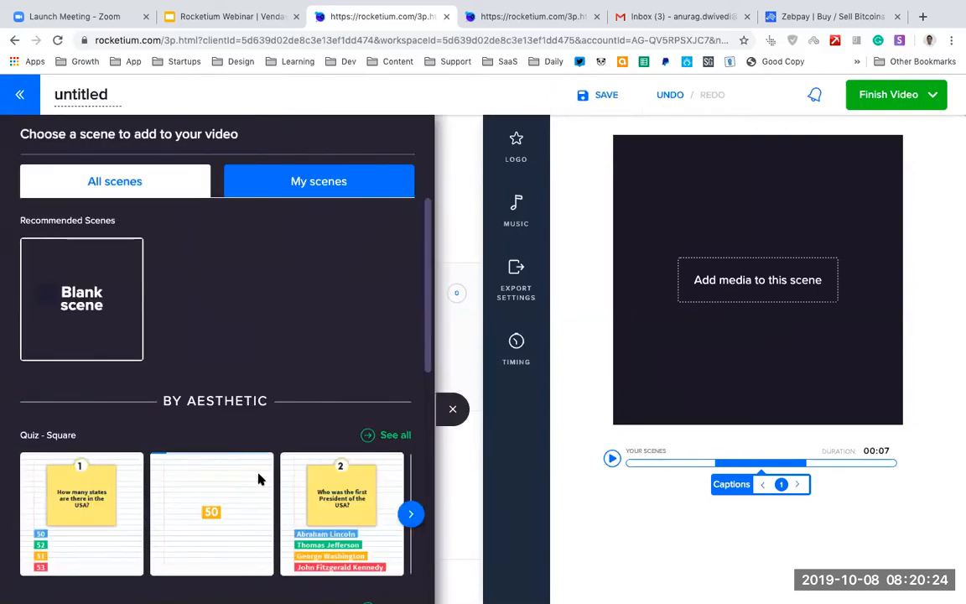
pyautogui.scroll(-10, 260, 481)
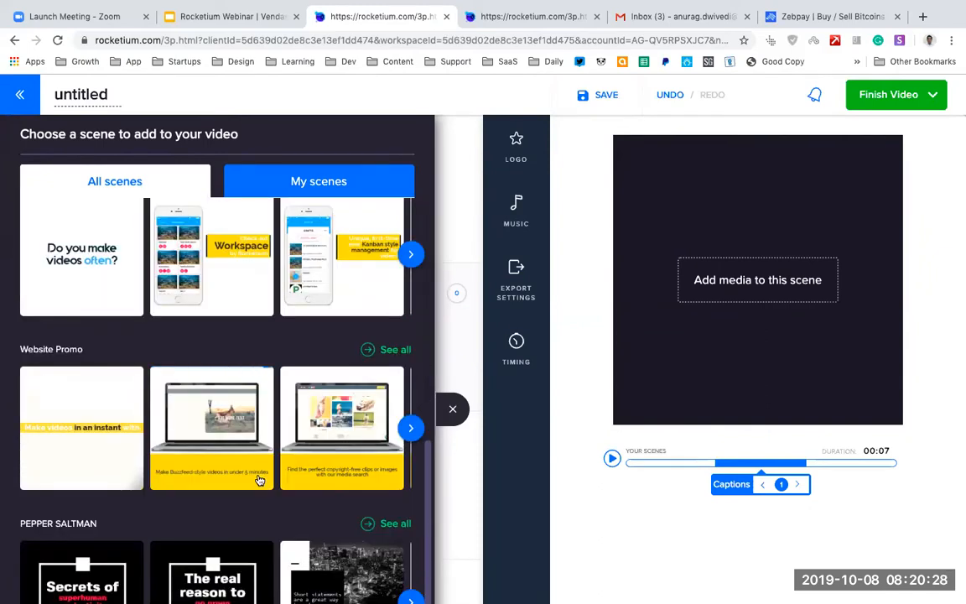
pyautogui.scroll(-1, 258, 479)
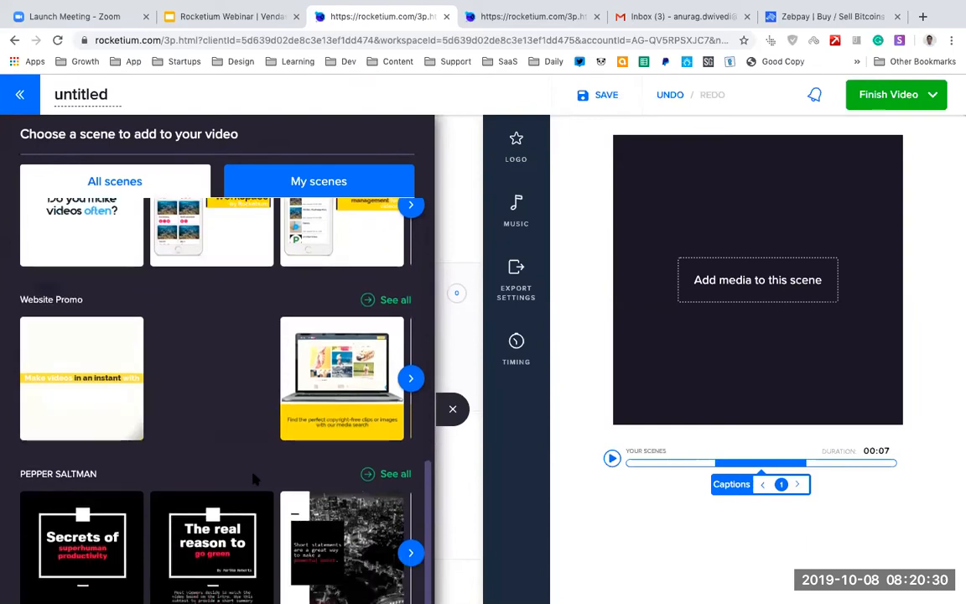
pyautogui.scroll(-3, 82, 416)
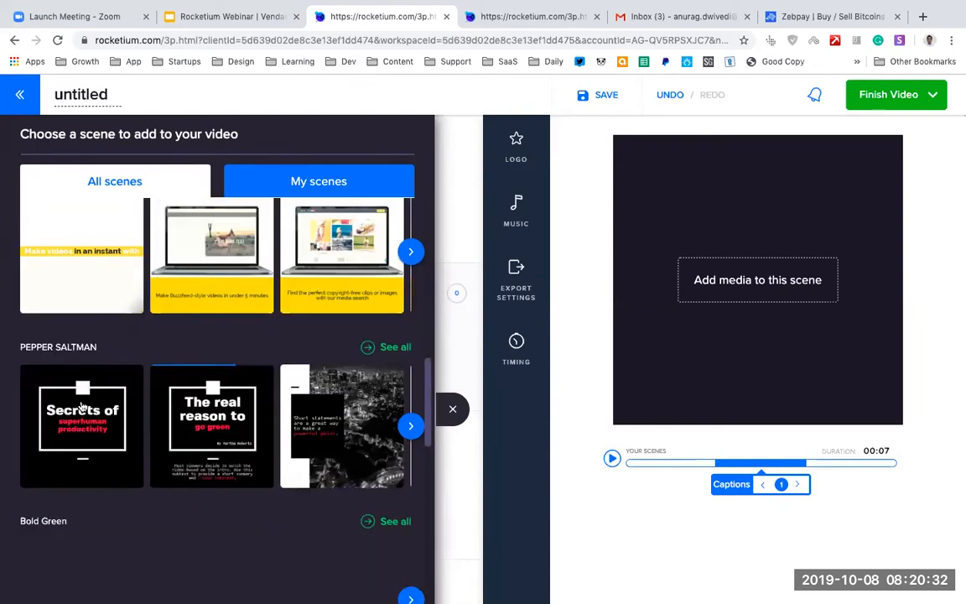
pyautogui.click(84, 409)
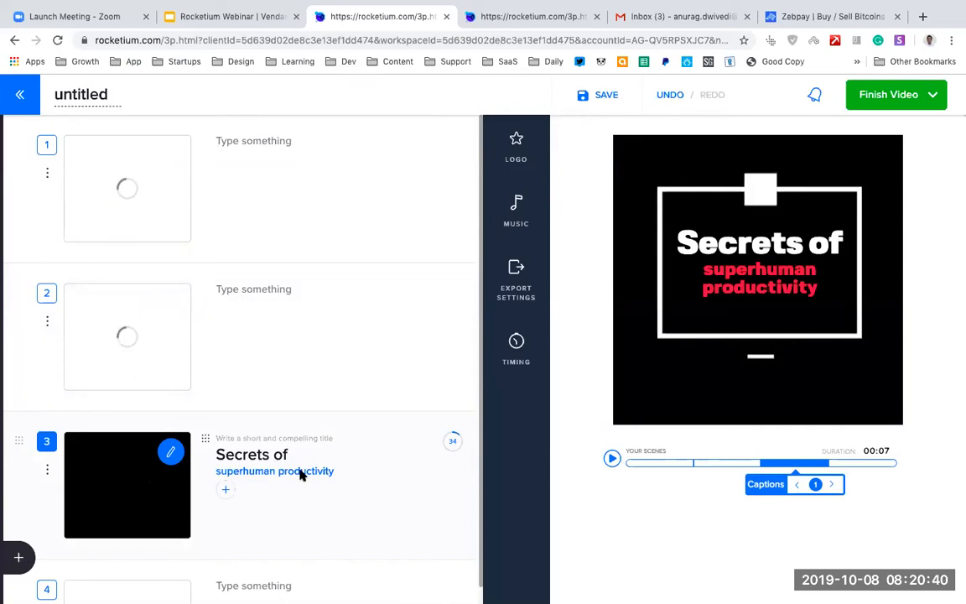
# Change the title scene's highlighted line to "the space" and move that scene to the start of the video.
pyautogui.doubleClick(243, 473)
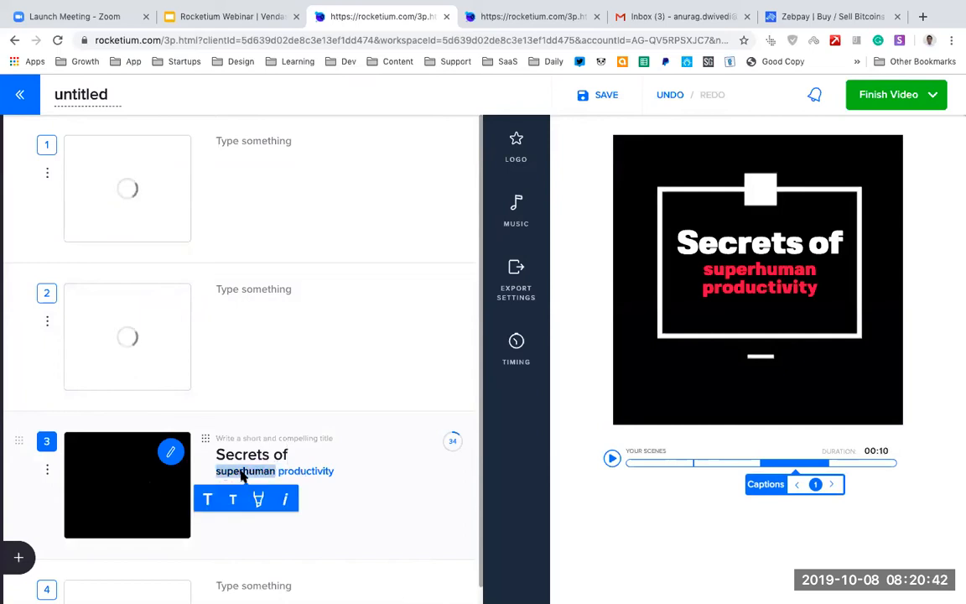
pyautogui.write('the space')
pyautogui.hotkey('shift', 'End')
pyautogui.press('BackSpace')
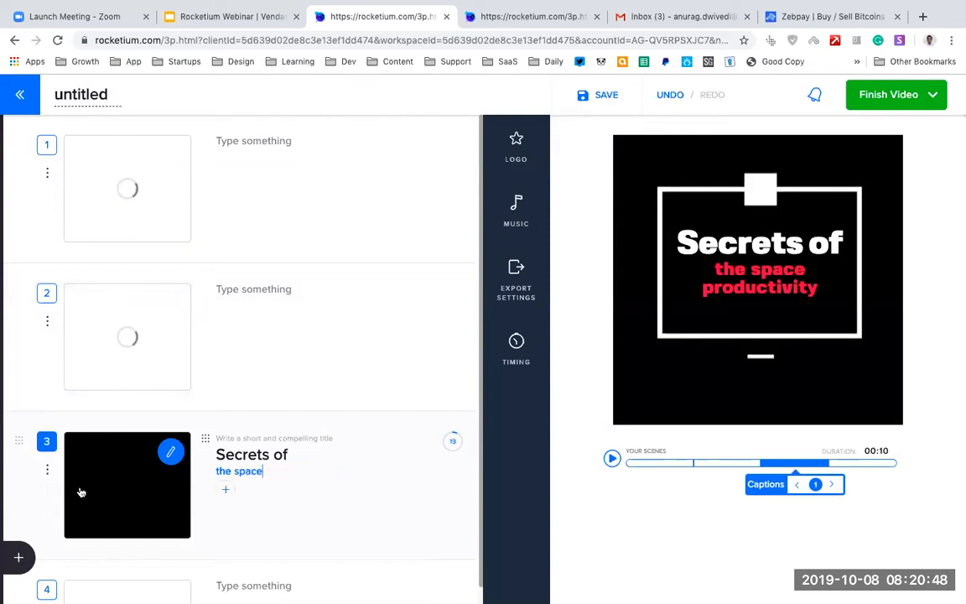
pyautogui.moveTo(17, 442); pyautogui.dragTo(29, 150)
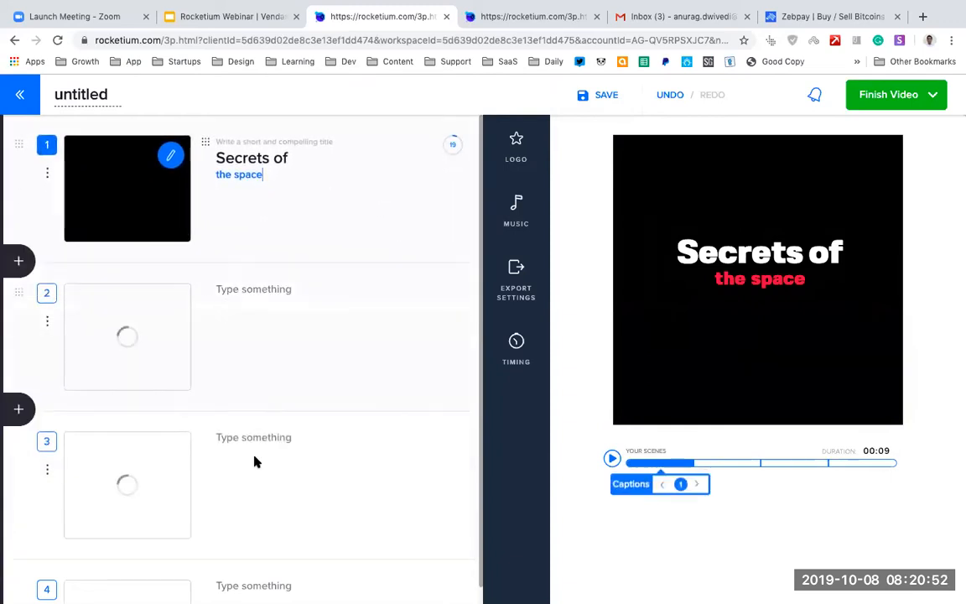
# Caption the second scene "Universe is full of mysteries" and highlight the word "mysteries".
pyautogui.scroll(-2, 256, 461)
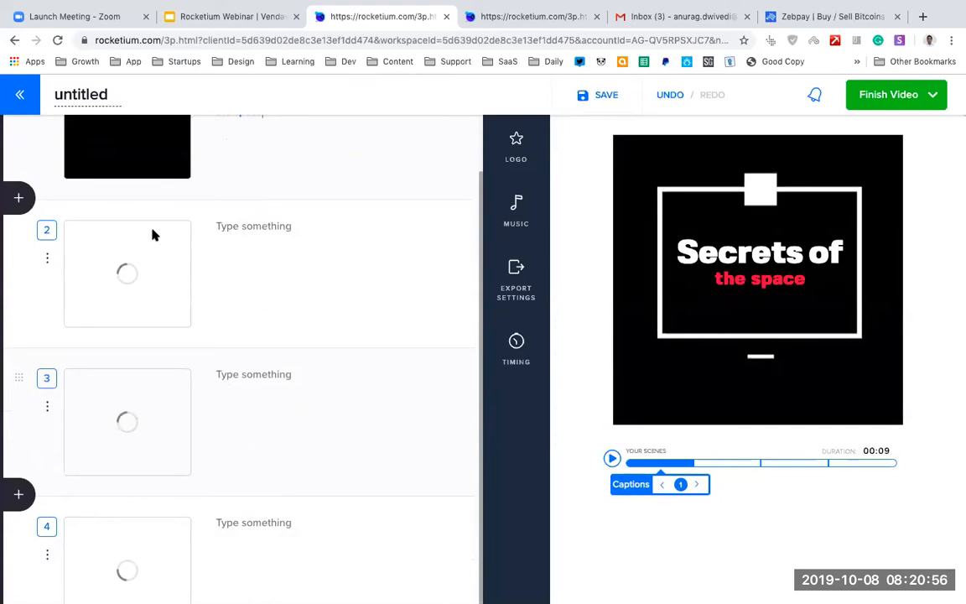
pyautogui.click(260, 226)
pyautogui.write('Un')
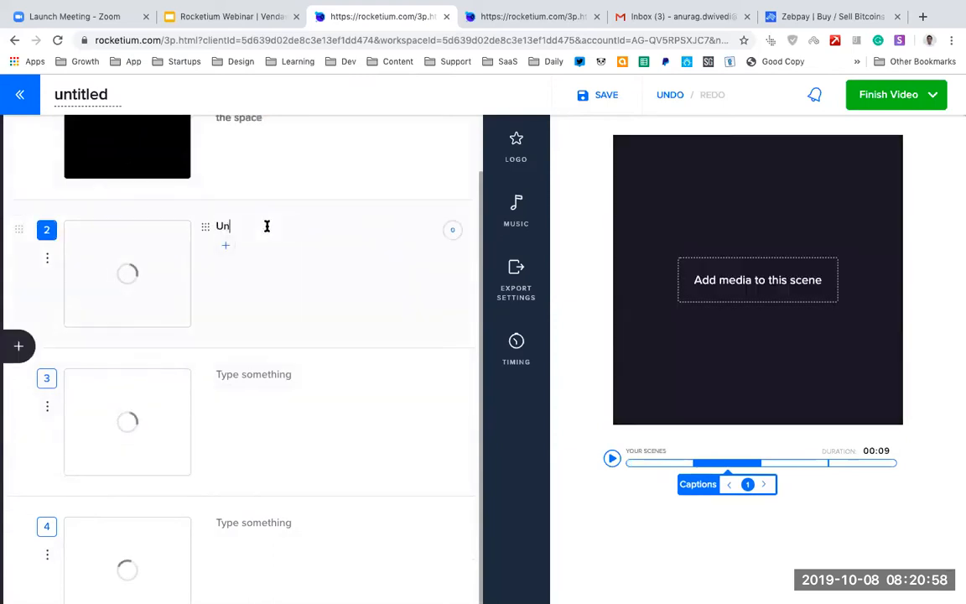
pyautogui.write('ivers')
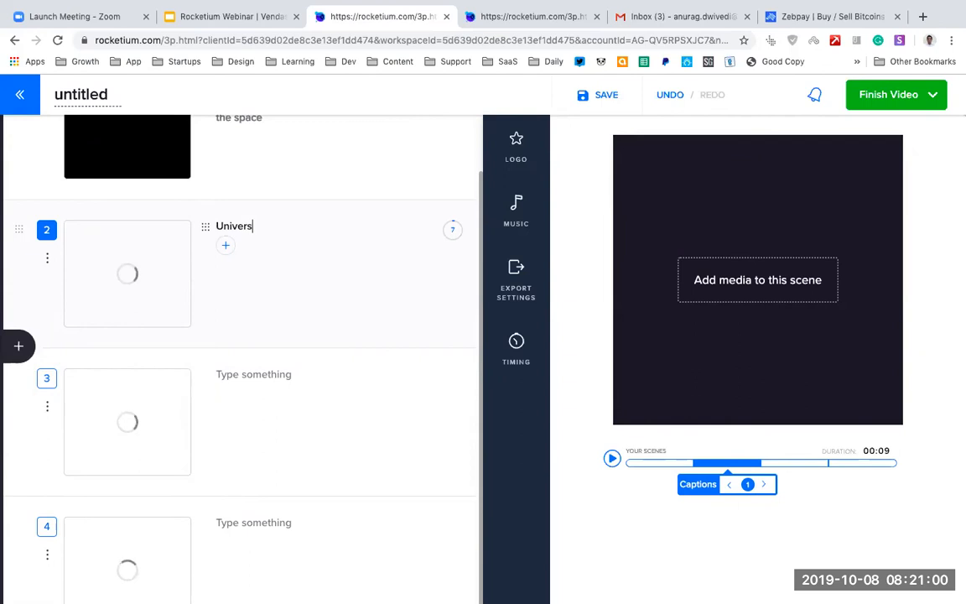
pyautogui.write('e is full')
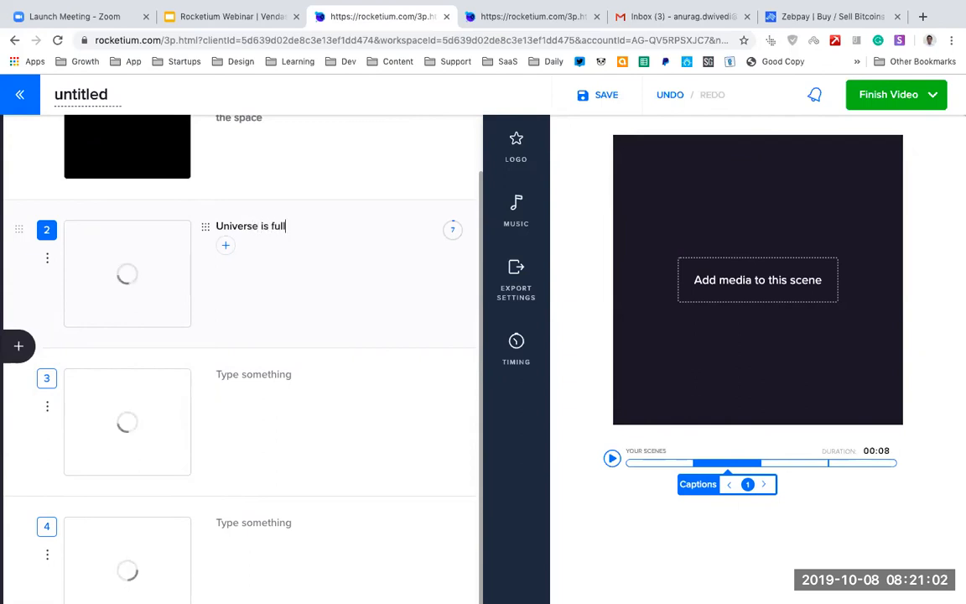
pyautogui.write(' of mysteries')
pyautogui.hotkey('shift', 'Left')
pyautogui.hotkey('shift', 'Left')
pyautogui.hotkey('shift', 'Left')
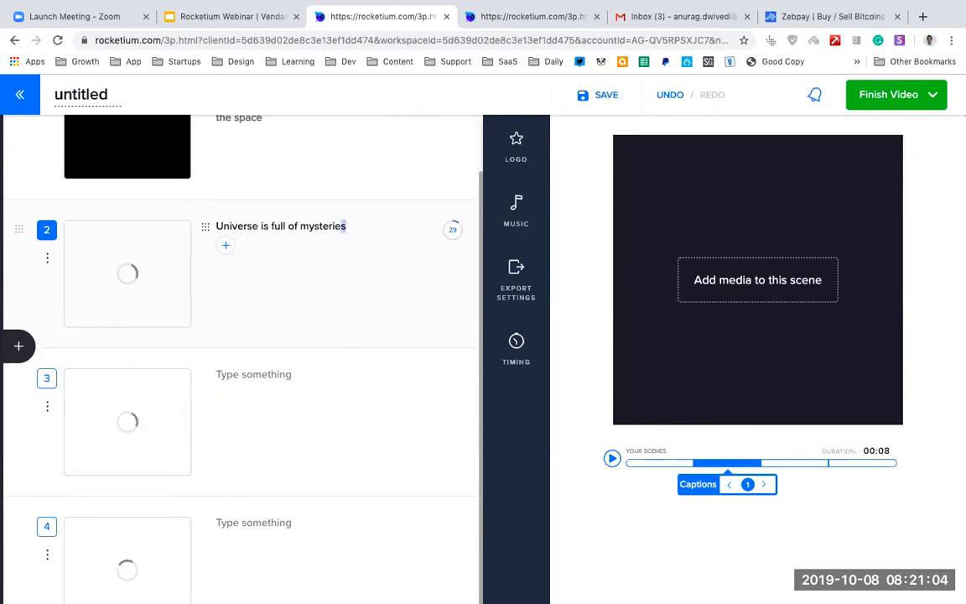
pyautogui.hotkey('shift', 'Left')
pyautogui.hotkey('shift', 'Left')
pyautogui.hotkey('shift', 'Left')
pyautogui.hotkey('shift', 'Left')
pyautogui.hotkey('shift', 'Left')
pyautogui.hotkey('shift', 'Left')
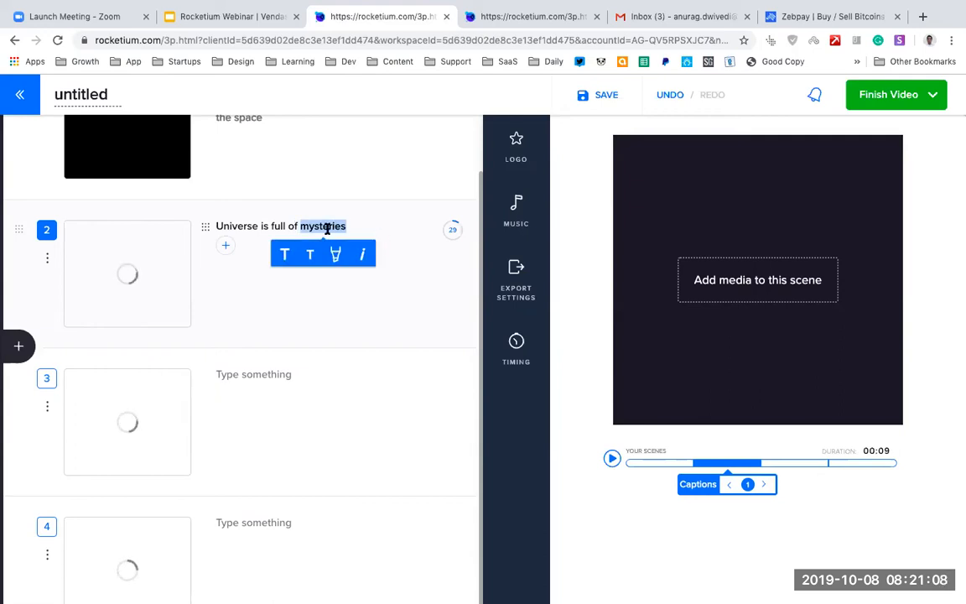
# Caption the third scene "We are just a tiny speck of dust in this universe".
pyautogui.click(268, 374)
pyautogui.write('We are just a tiny speck of dust in te')
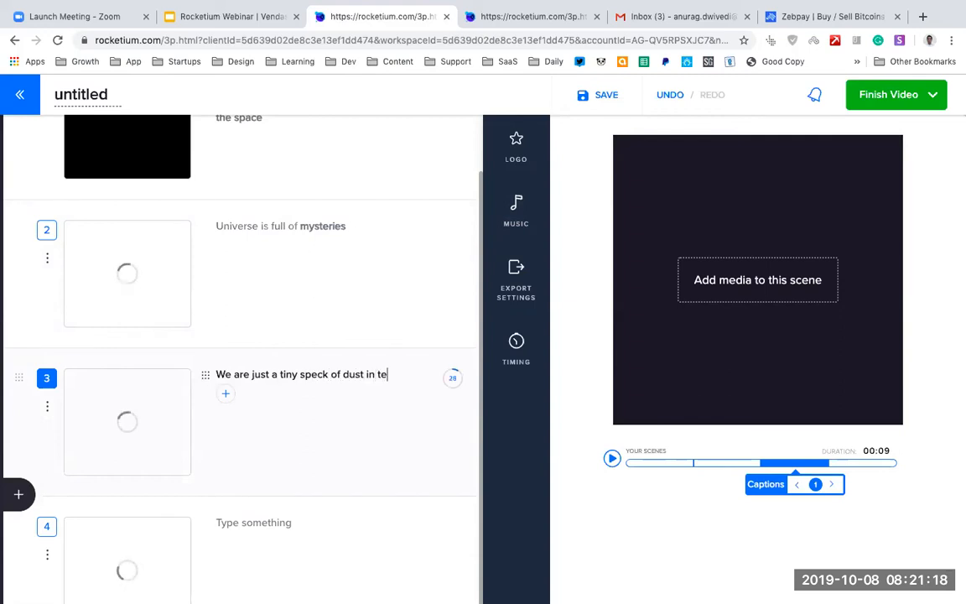
pyautogui.write('his universe')
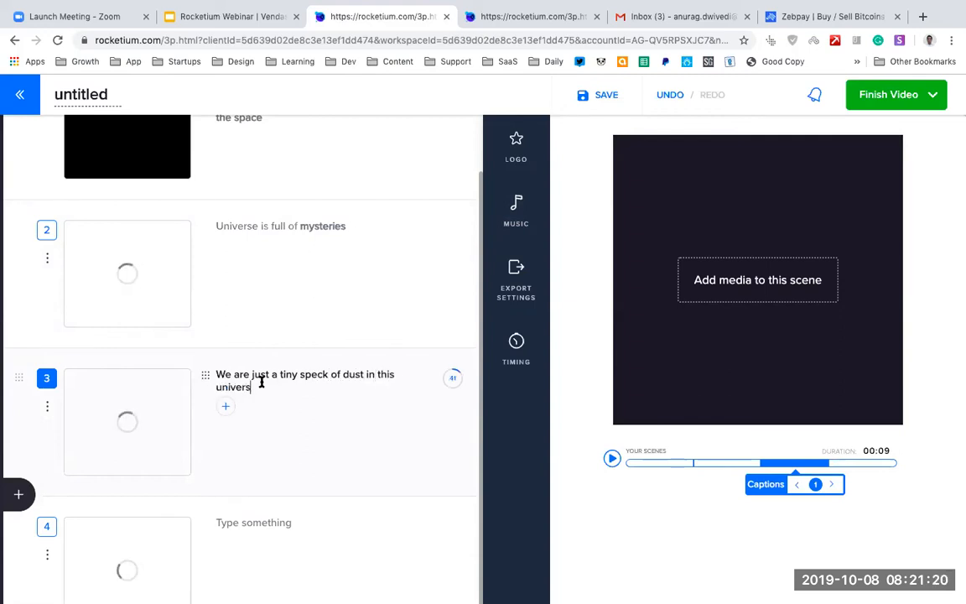
# Caption the fourth scene "See this video on Amazon Prime" and highlight "Amazon Prime".
pyautogui.click(255, 524)
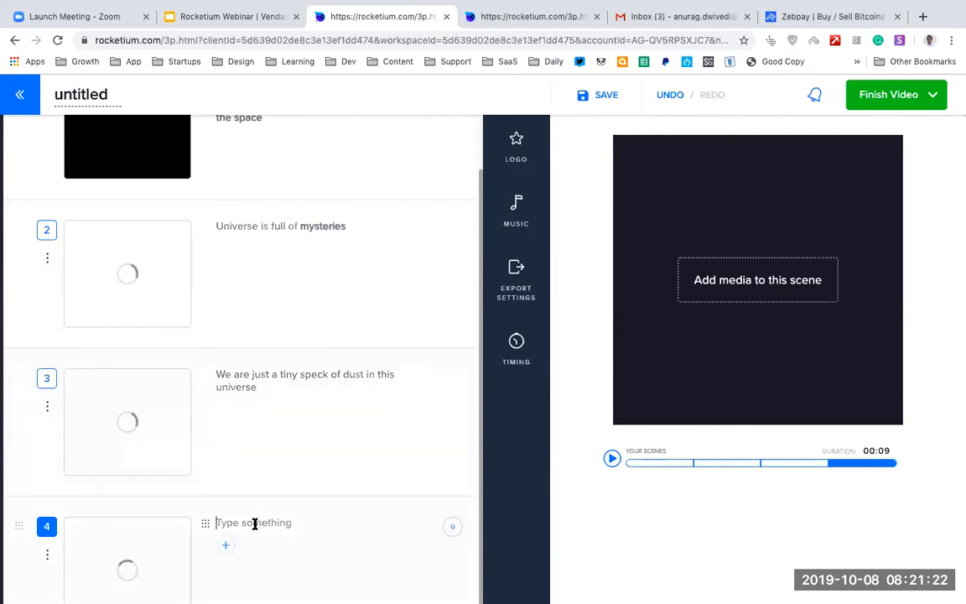
pyautogui.write('See this video on Amazon prime')
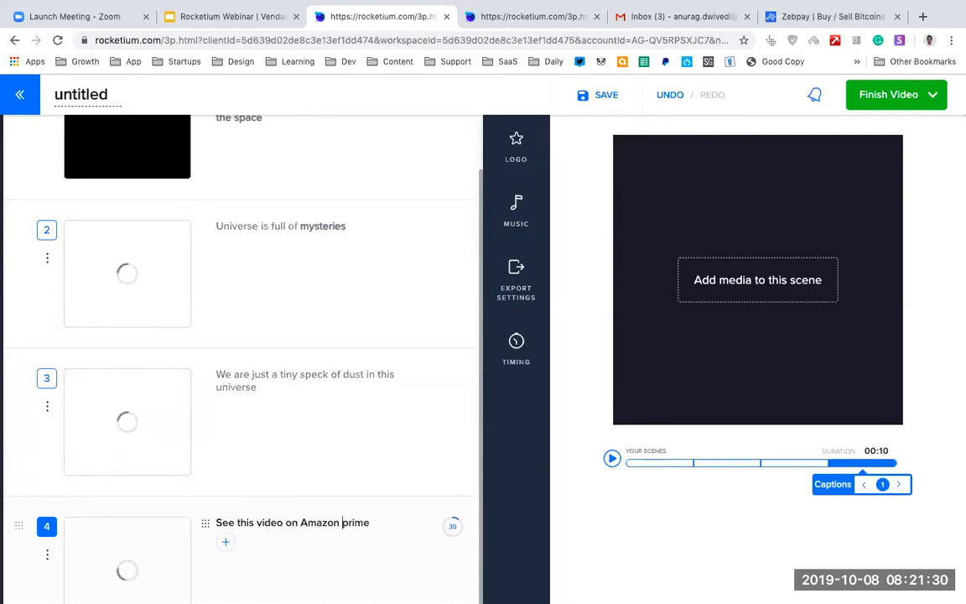
pyautogui.press('BackSpace')
pyautogui.write('P')
pyautogui.press('Left')
pyautogui.press('Left')
pyautogui.press('Left')
pyautogui.press('Left')
pyautogui.press('Left')
pyautogui.press('Left')
pyautogui.press('Left')
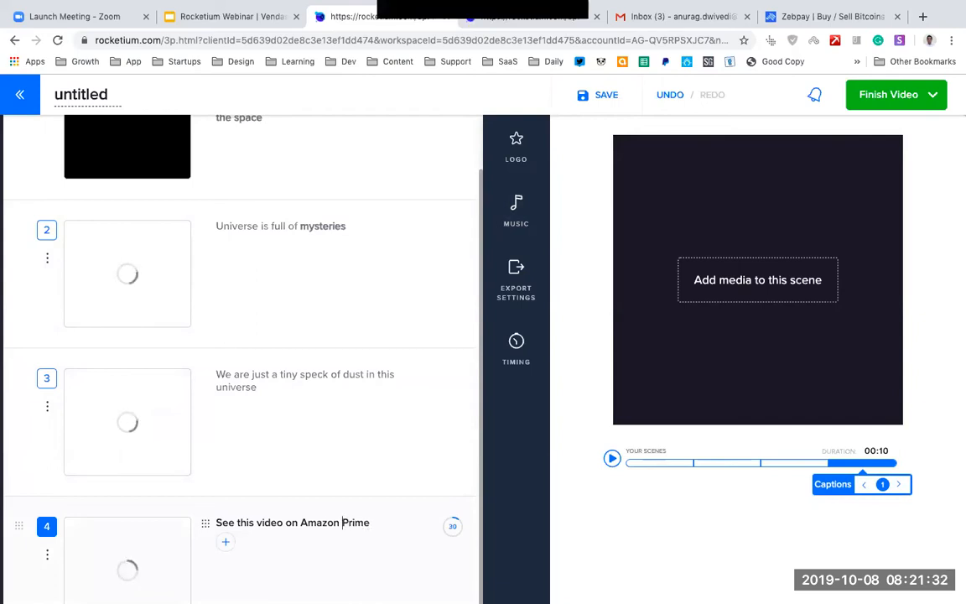
pyautogui.hotkey('shift', 'End')
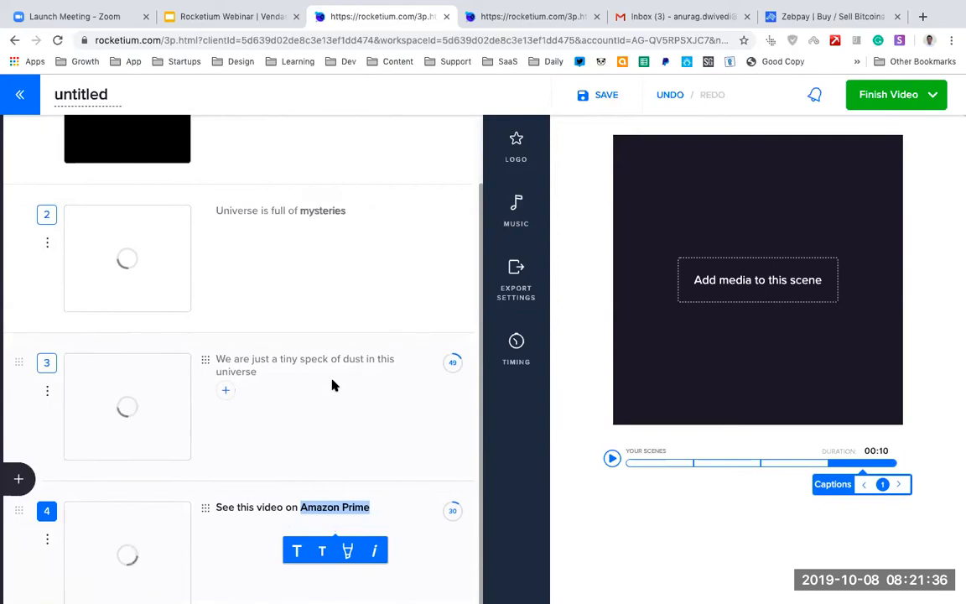
# Rename the untitled video as "Space documentary".
pyautogui.scroll(1, 332, 384)
pyautogui.doubleClick(105, 96)
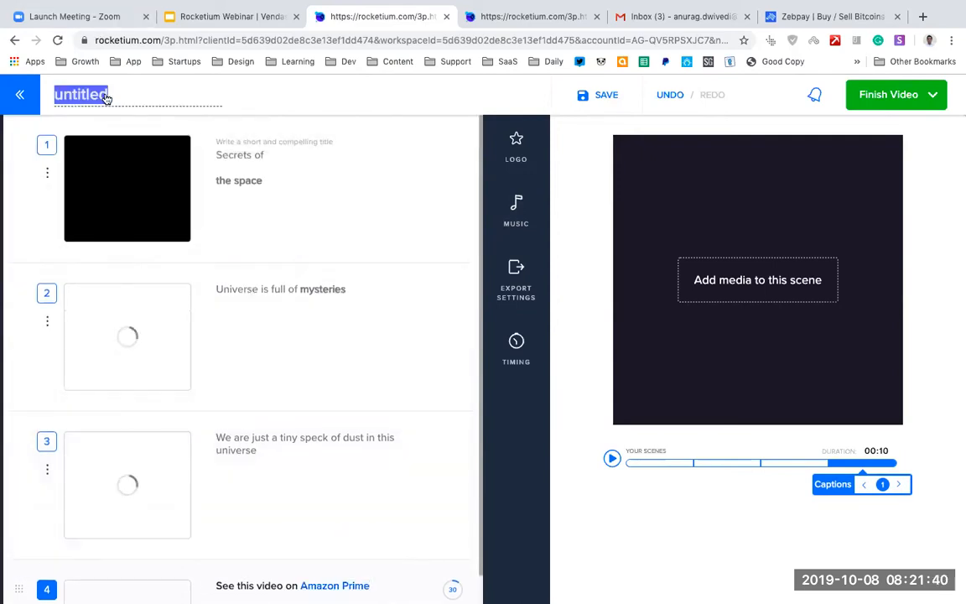
pyautogui.write('Spa')
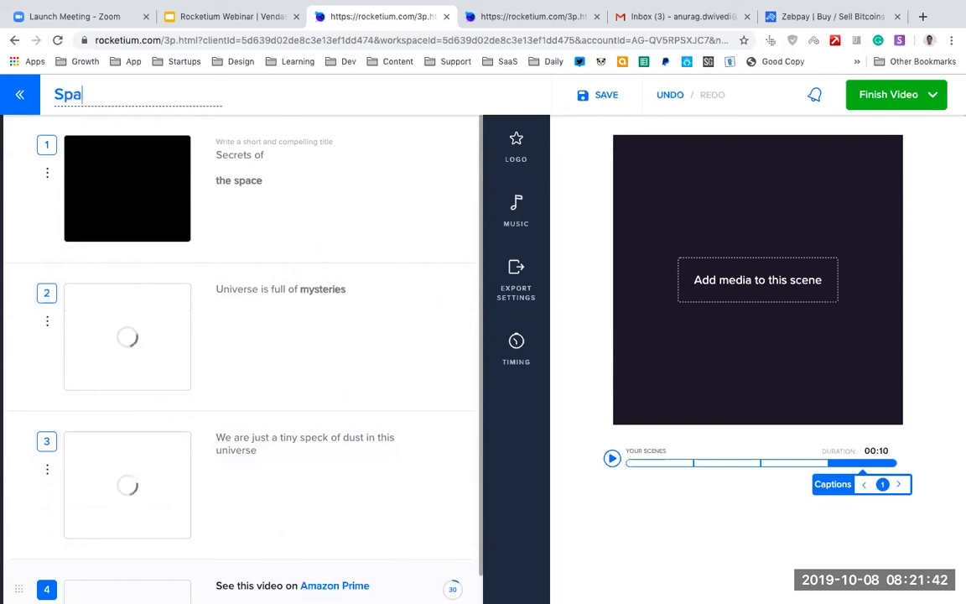
pyautogui.write('ce documentary')
# Try the Medium All Caps and All Caps sizes on the first scene's caption and settle on a custom font size of 18.
pyautogui.scroll(-1, 282, 287)
pyautogui.scroll(1, 283, 287)
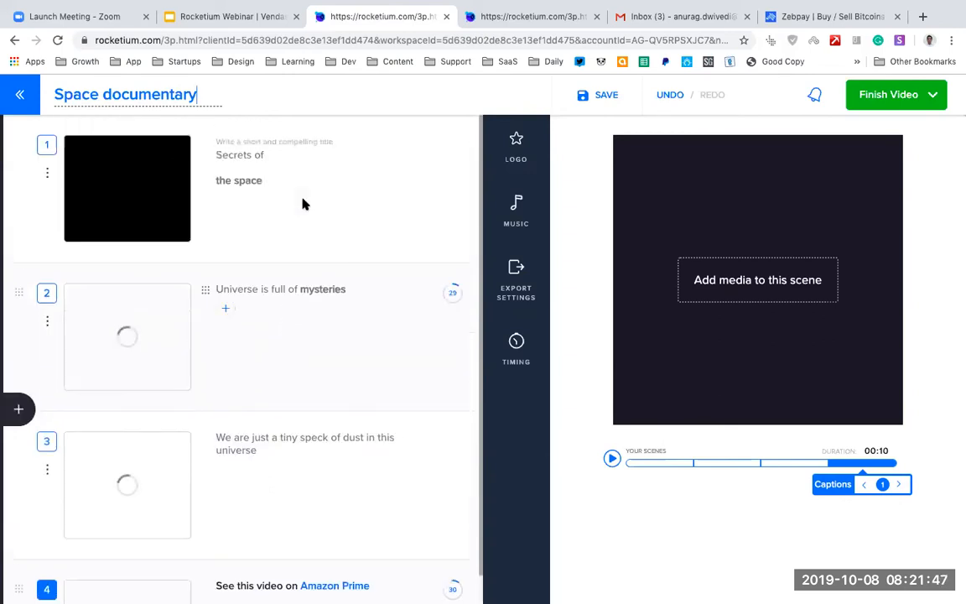
pyautogui.click(260, 174)
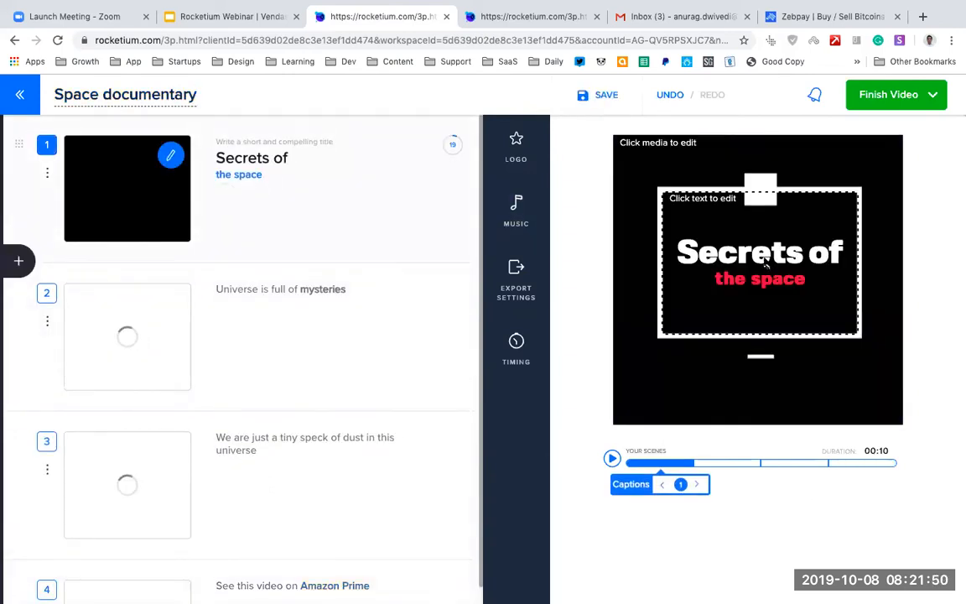
pyautogui.click(761, 262)
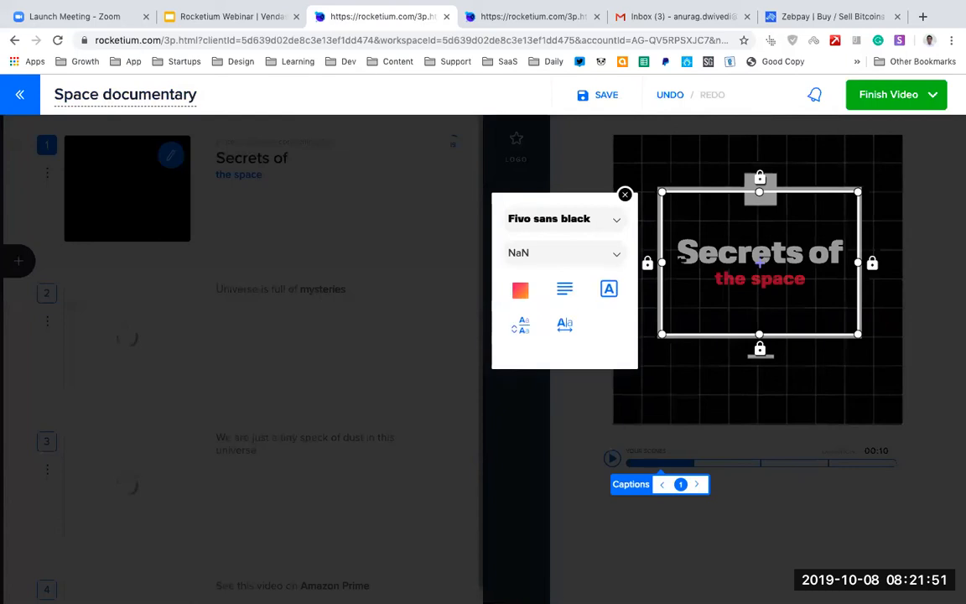
pyautogui.click(617, 253)
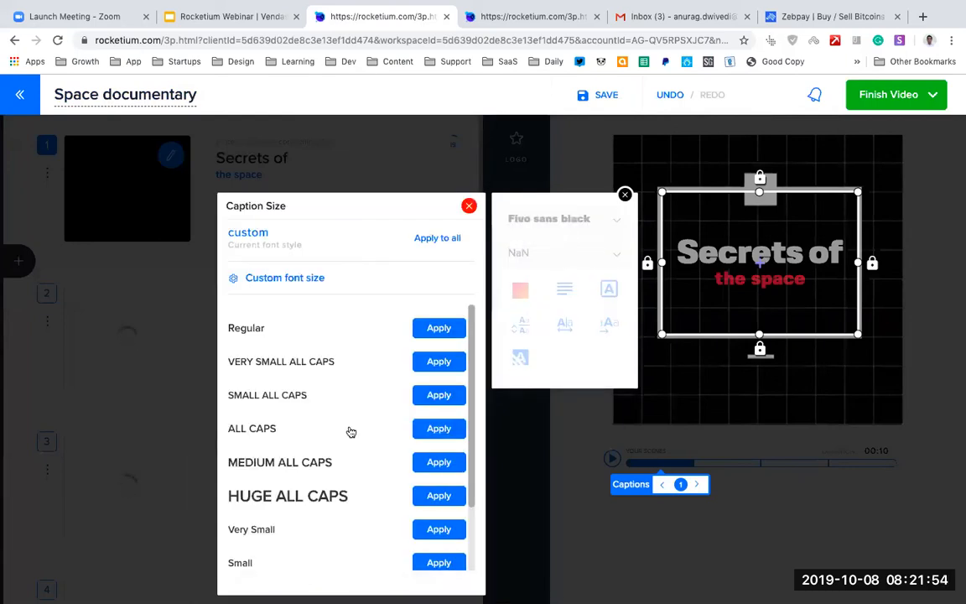
pyautogui.scroll(-2, 350, 432)
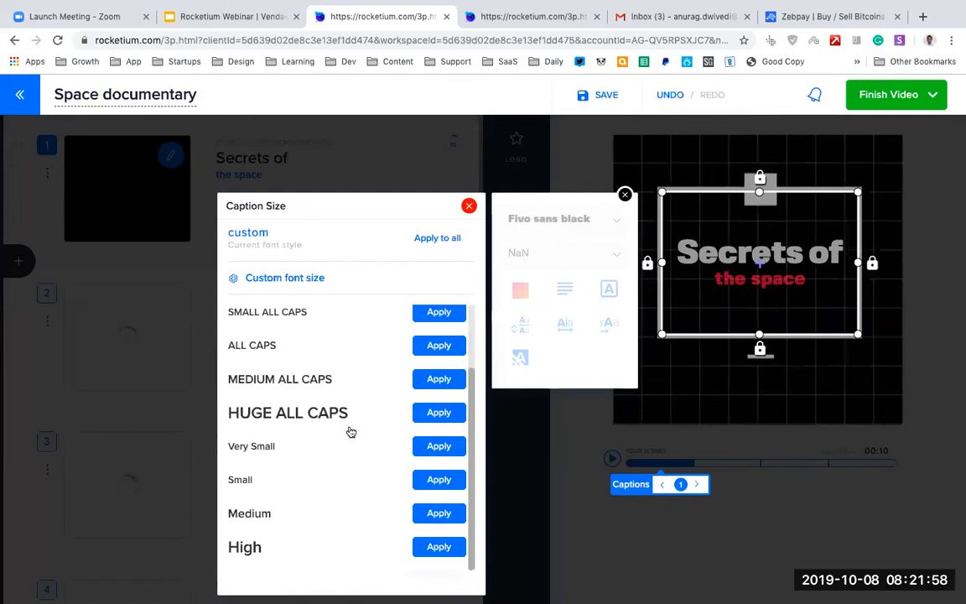
pyautogui.click(438, 378)
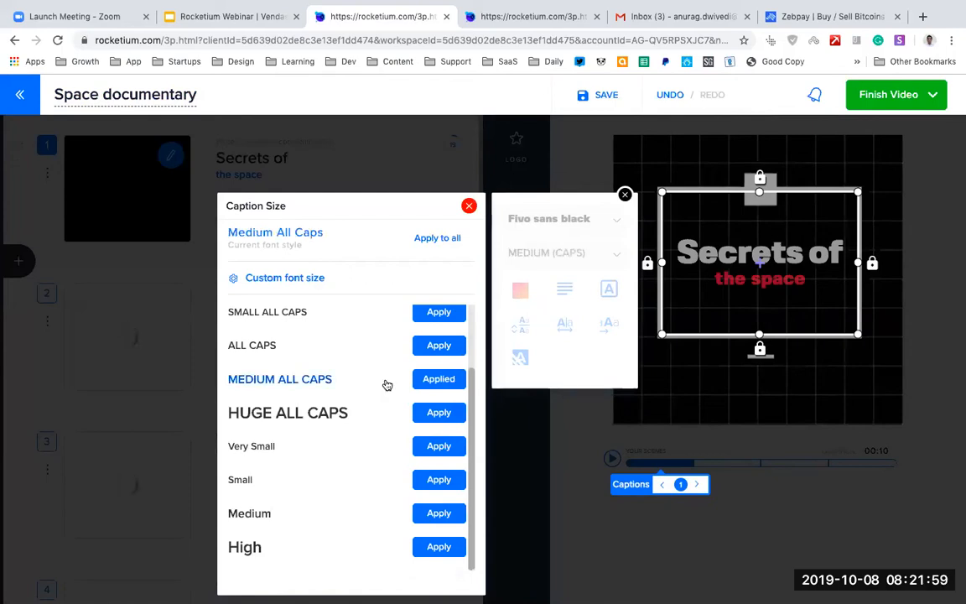
pyautogui.click(438, 345)
pyautogui.click(257, 277)
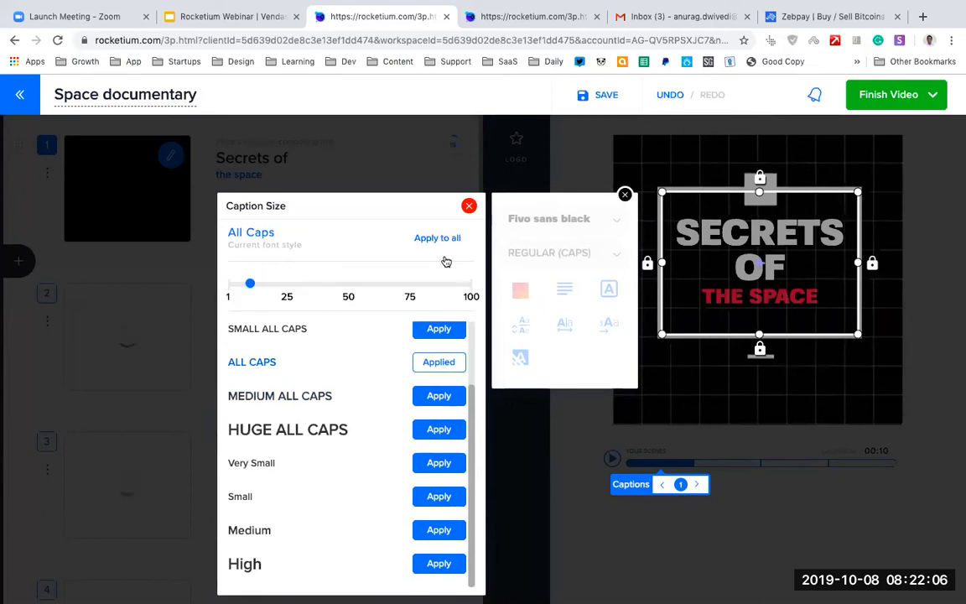
pyautogui.click(258, 286)
pyautogui.click(270, 284)
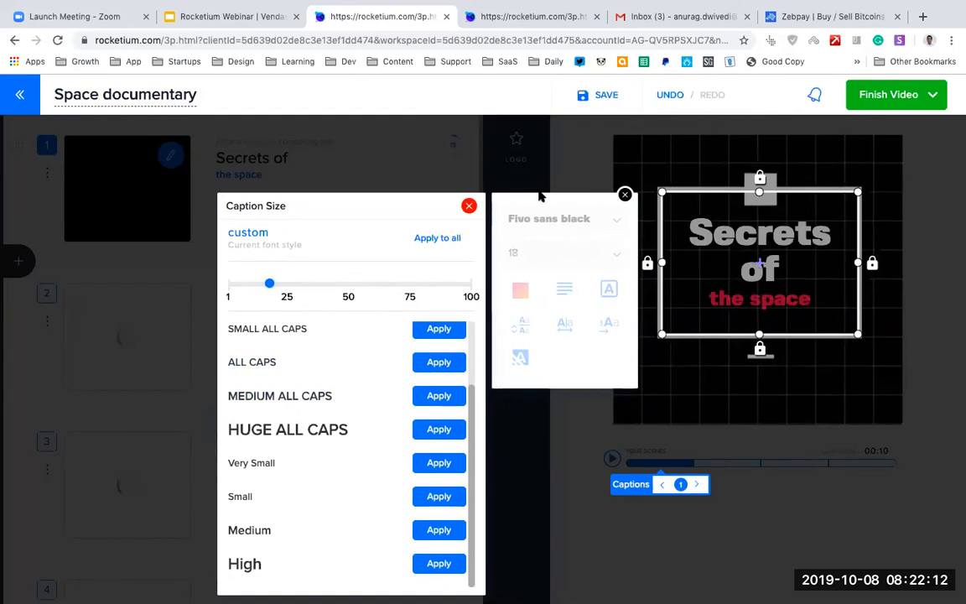
# Set the first scene's caption text colour to yellow (#fbbc05) and its highlight colour to pale yellow (#f0f07bff).
pyautogui.click(521, 294)
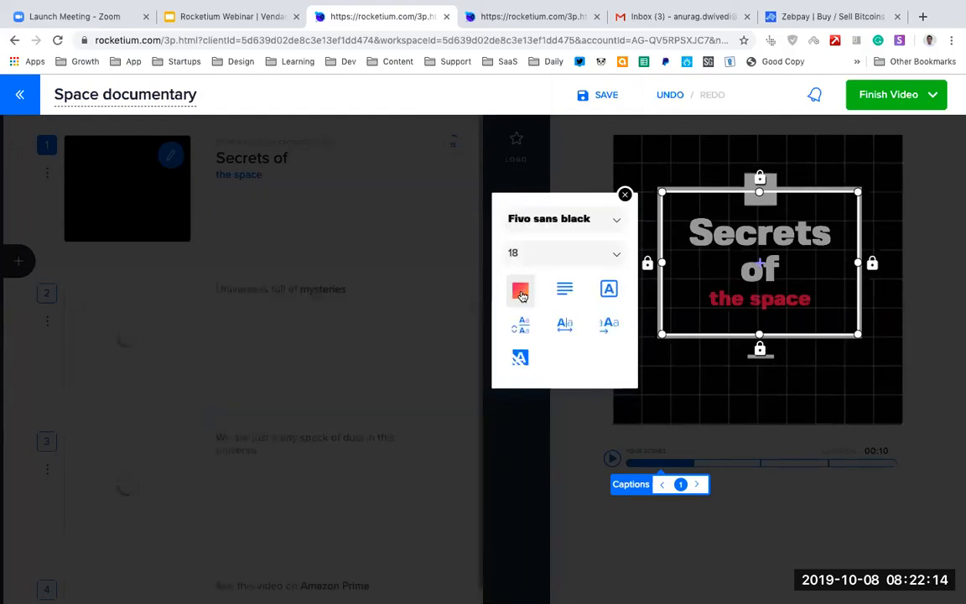
pyautogui.click(521, 292)
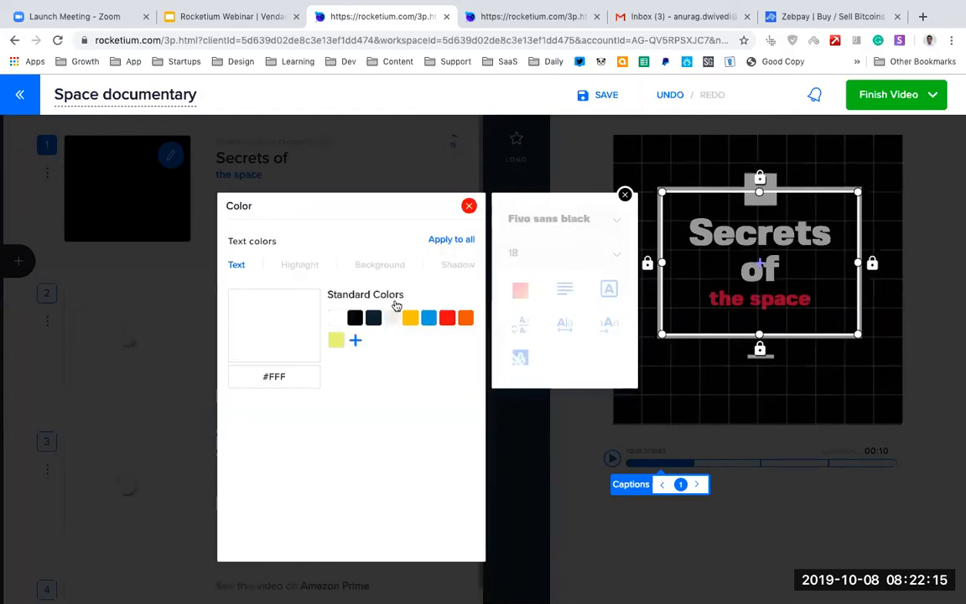
pyautogui.click(355, 318)
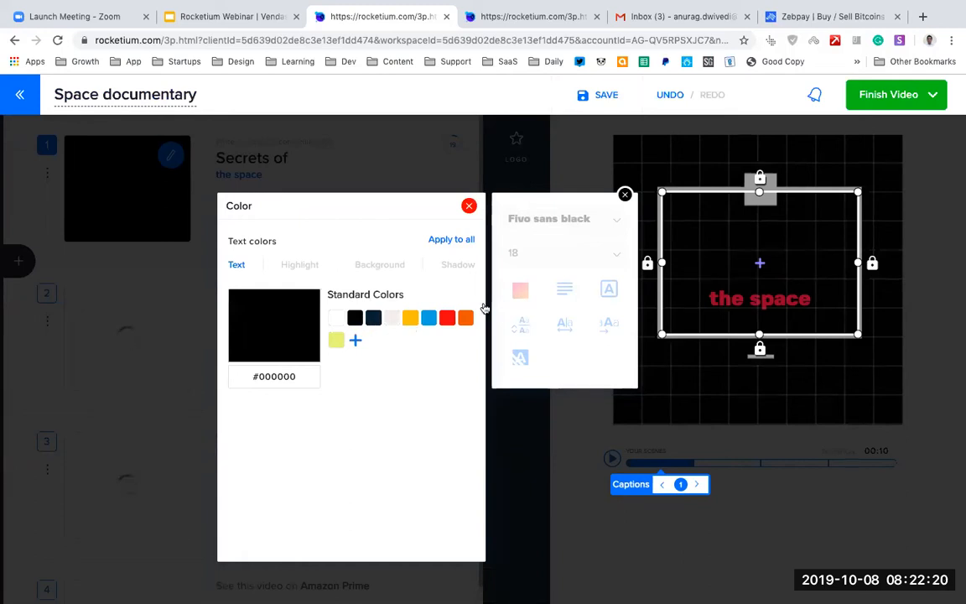
pyautogui.click(410, 322)
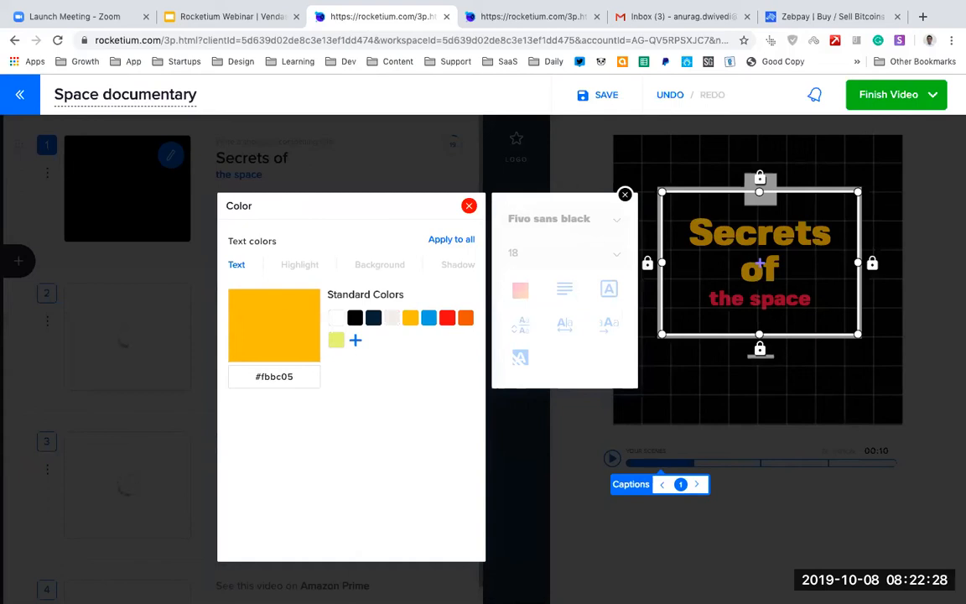
pyautogui.click(300, 265)
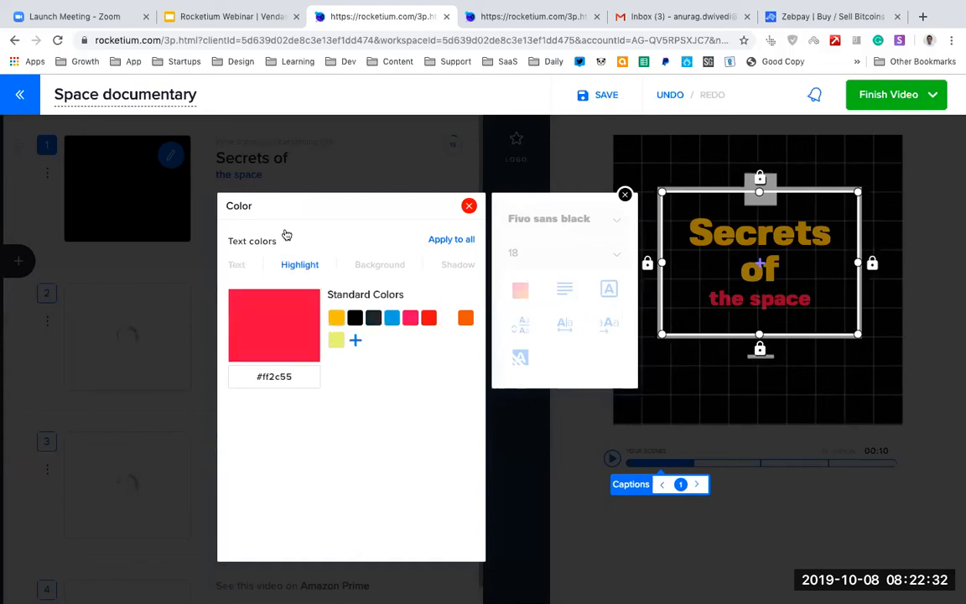
pyautogui.click(336, 341)
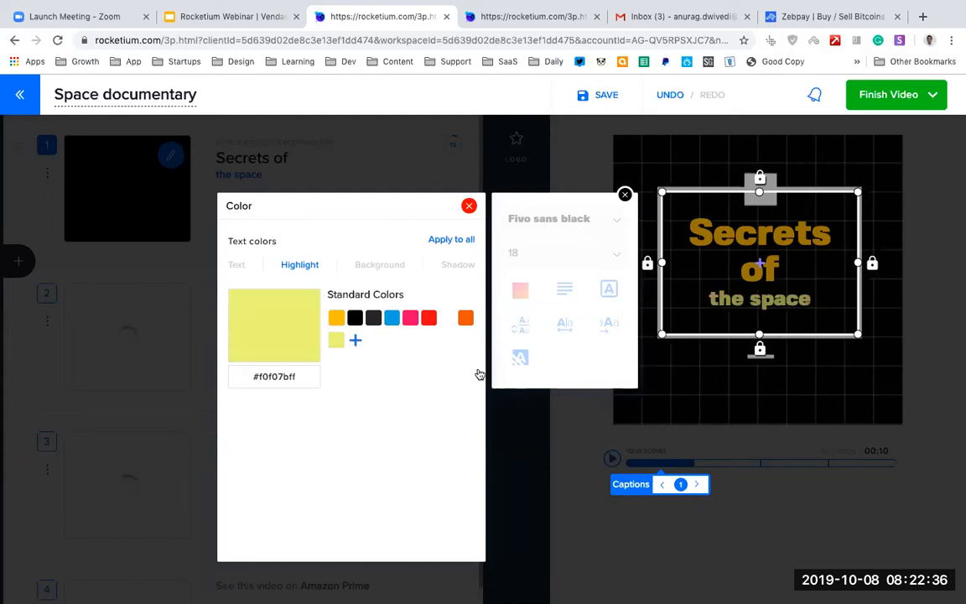
# Try an orange background behind the first scene's caption and settle on black (#000).
pyautogui.click(380, 265)
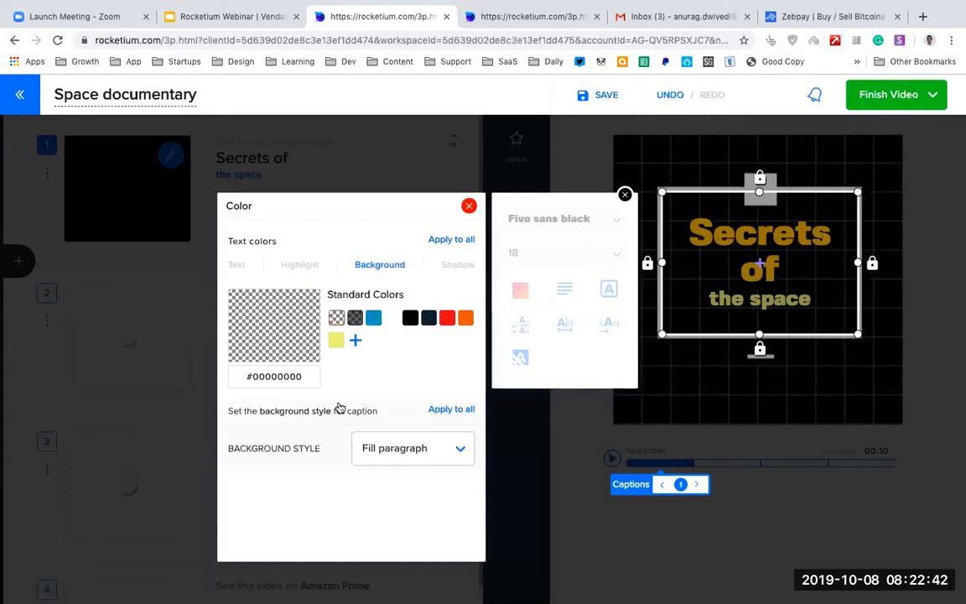
pyautogui.click(466, 319)
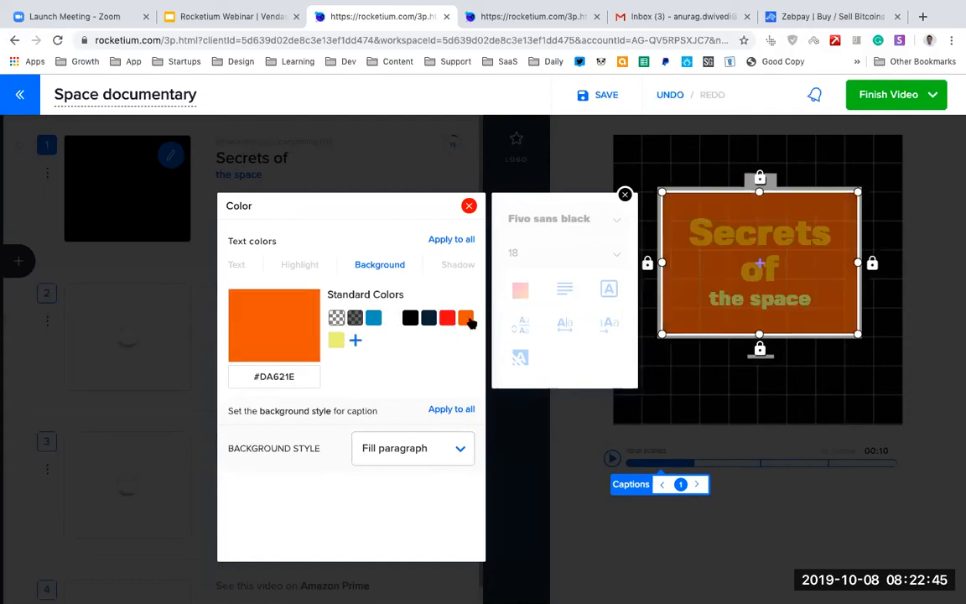
pyautogui.click(412, 318)
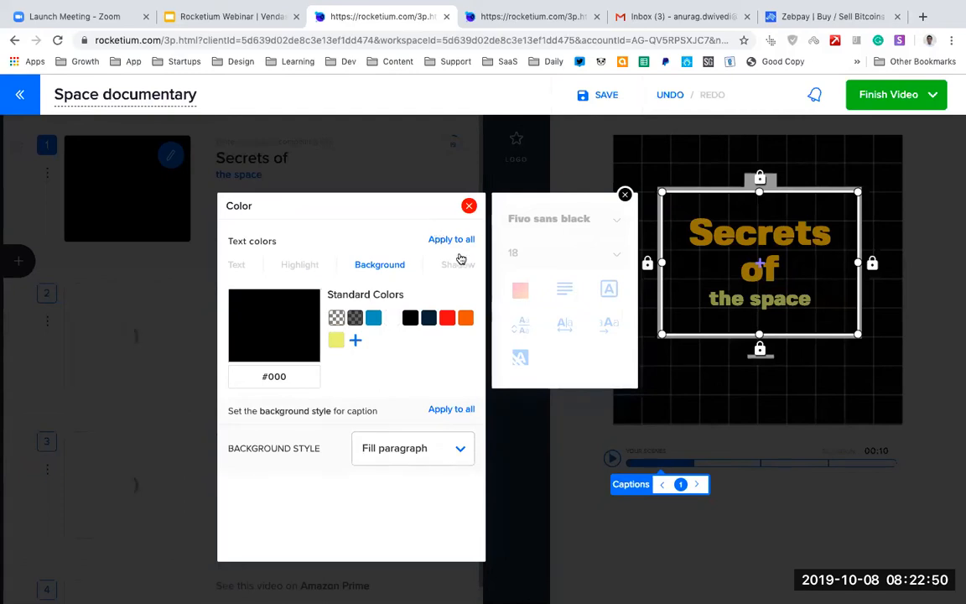
# Close the caption styling and set the first scene's duration to 0:04.2 in the video timing settings.
pyautogui.click(469, 207)
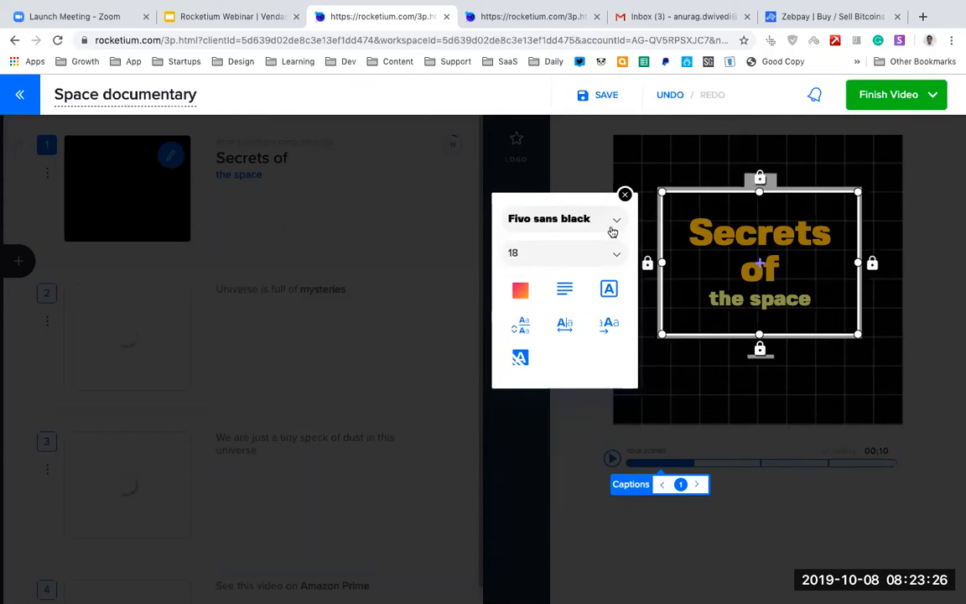
pyautogui.click(626, 196)
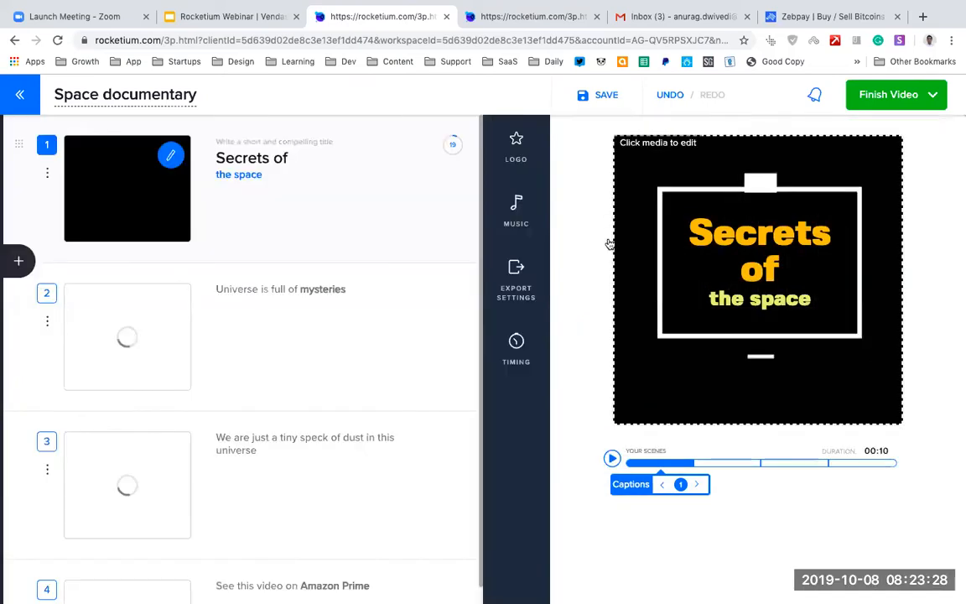
pyautogui.scroll(-1, 377, 449)
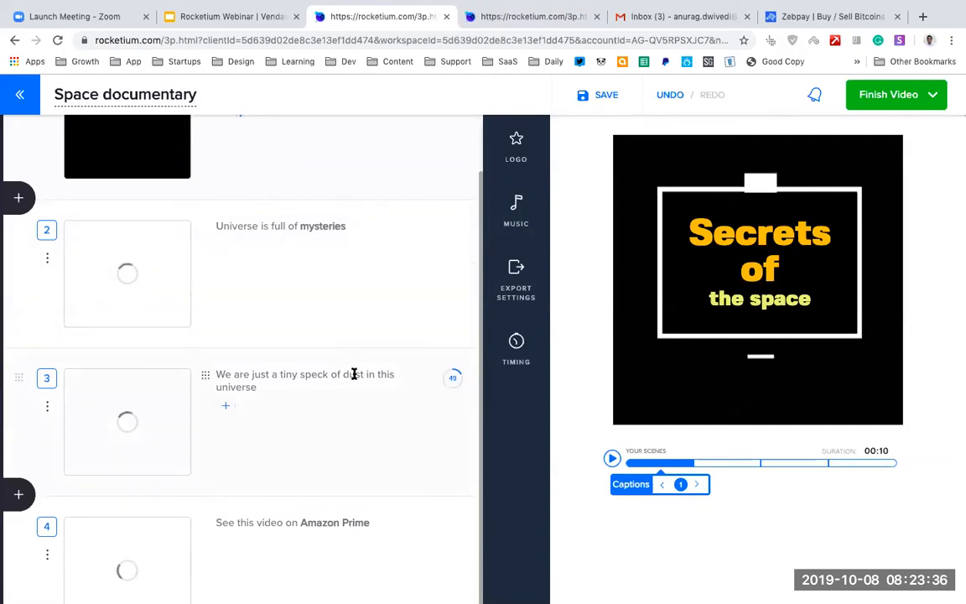
pyautogui.click(517, 345)
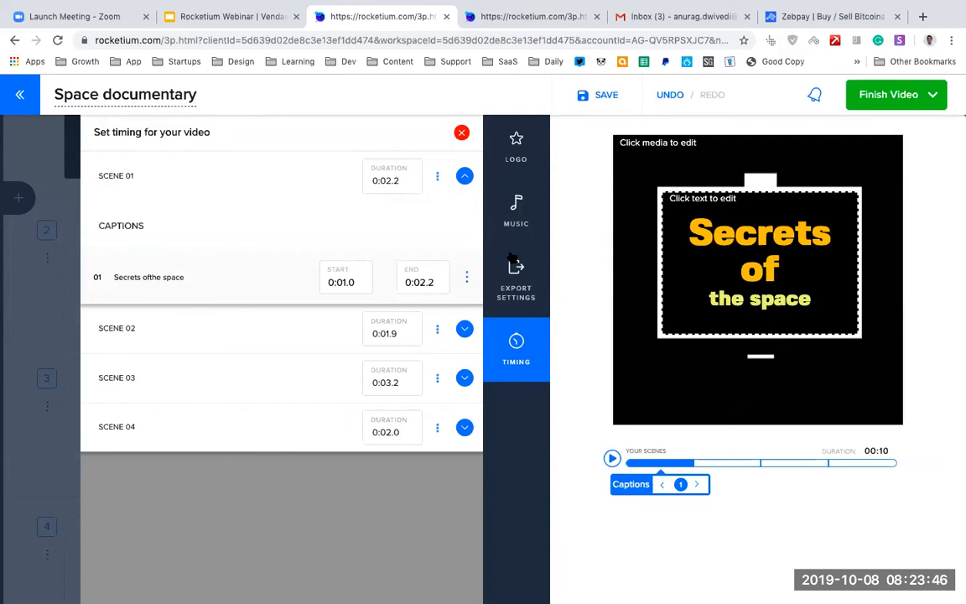
pyautogui.click(391, 180)
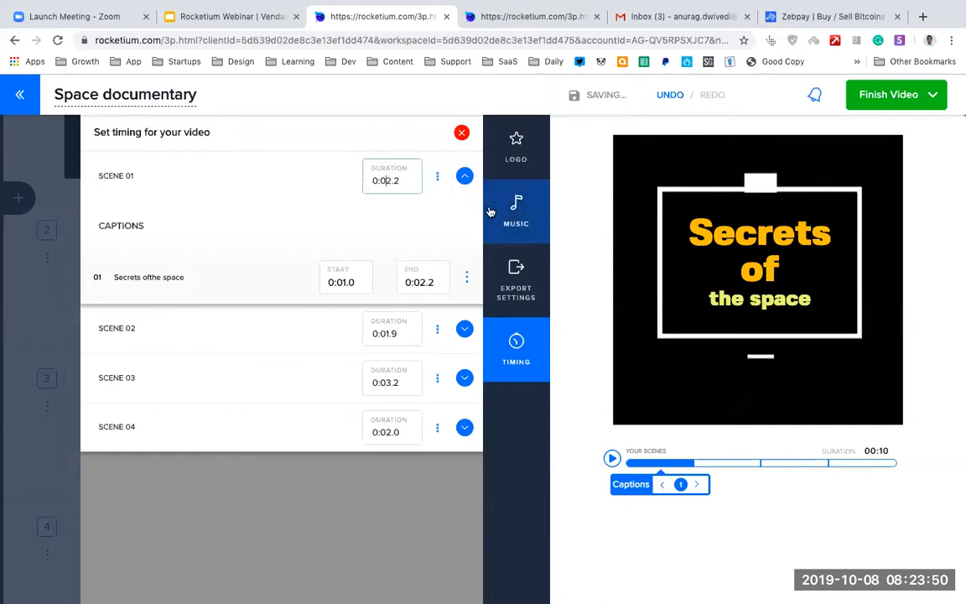
pyautogui.write('4')
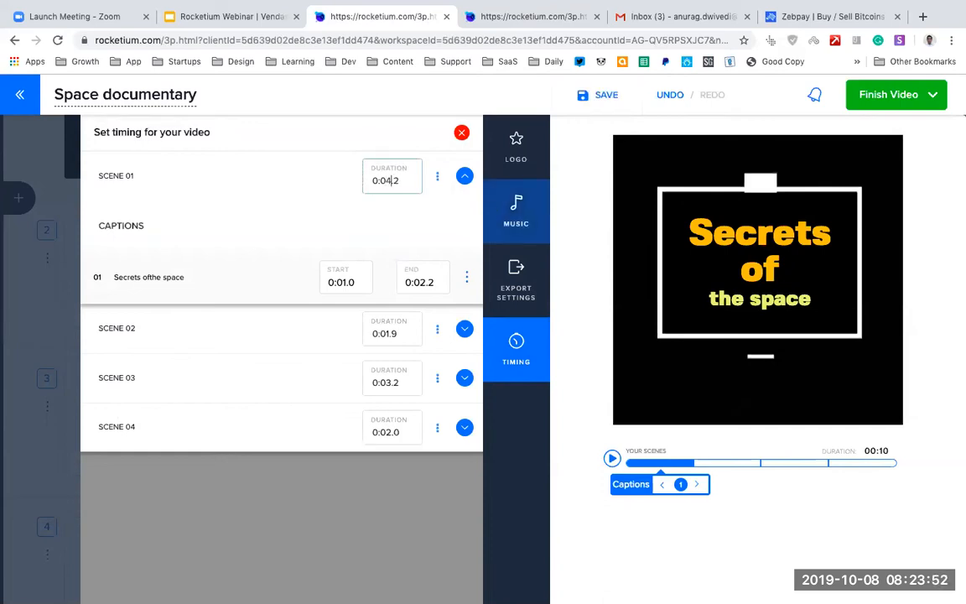
pyautogui.click(426, 224)
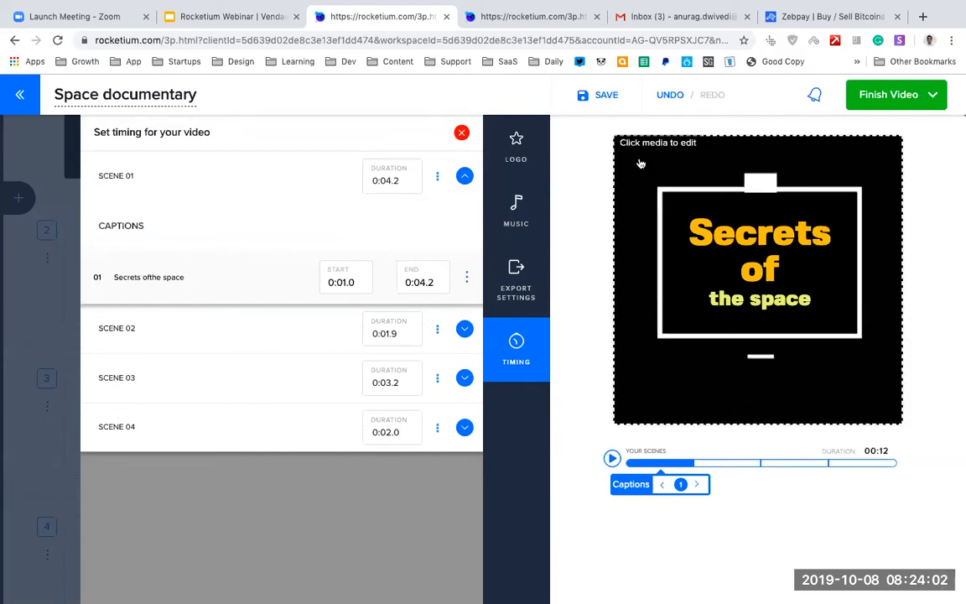
# Shrink the first scene's media to about the lower quarter of the frame and check the scene's transition options.
pyautogui.click(755, 290)
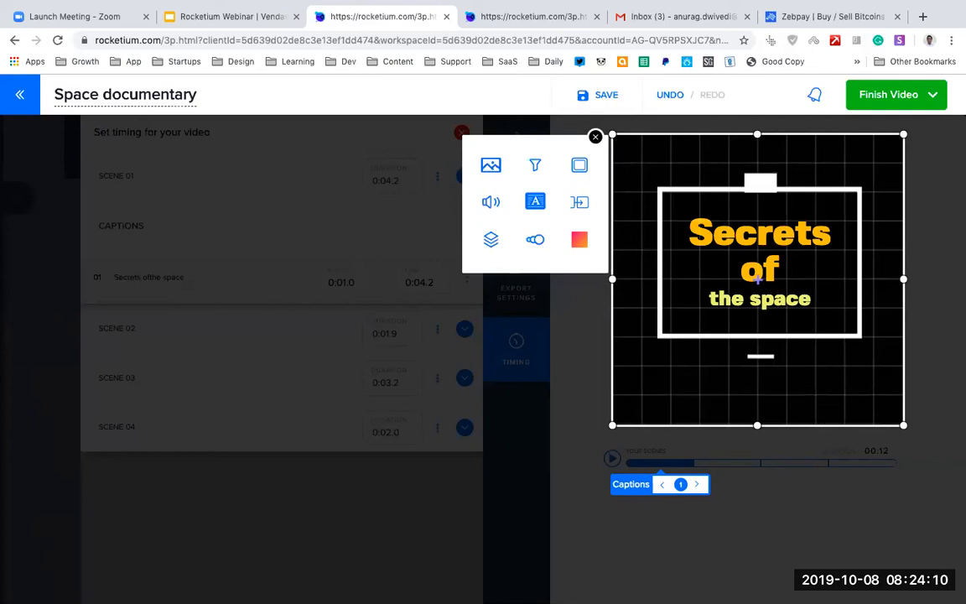
pyautogui.moveTo(757, 134); pyautogui.dragTo(758, 356)
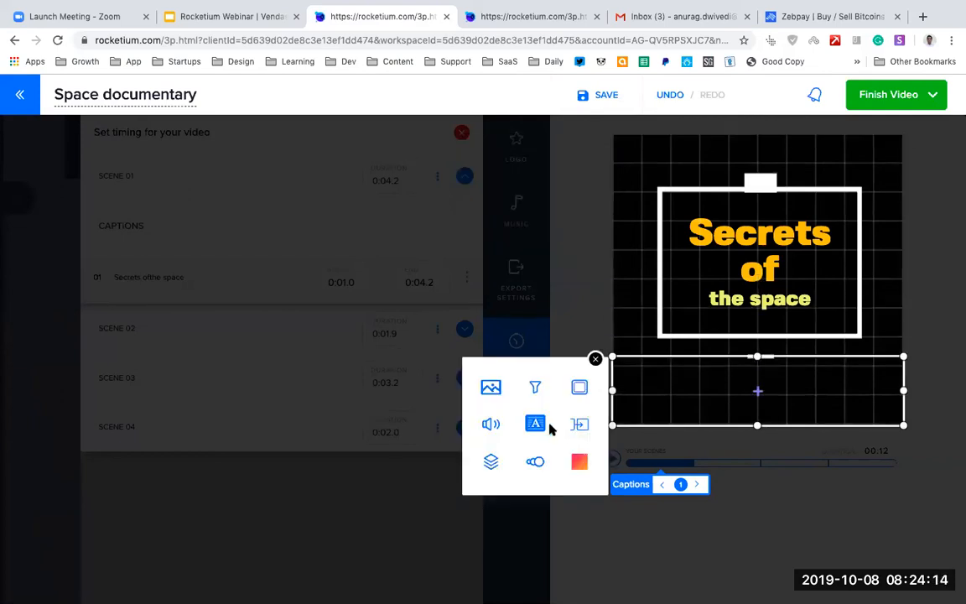
pyautogui.click(534, 464)
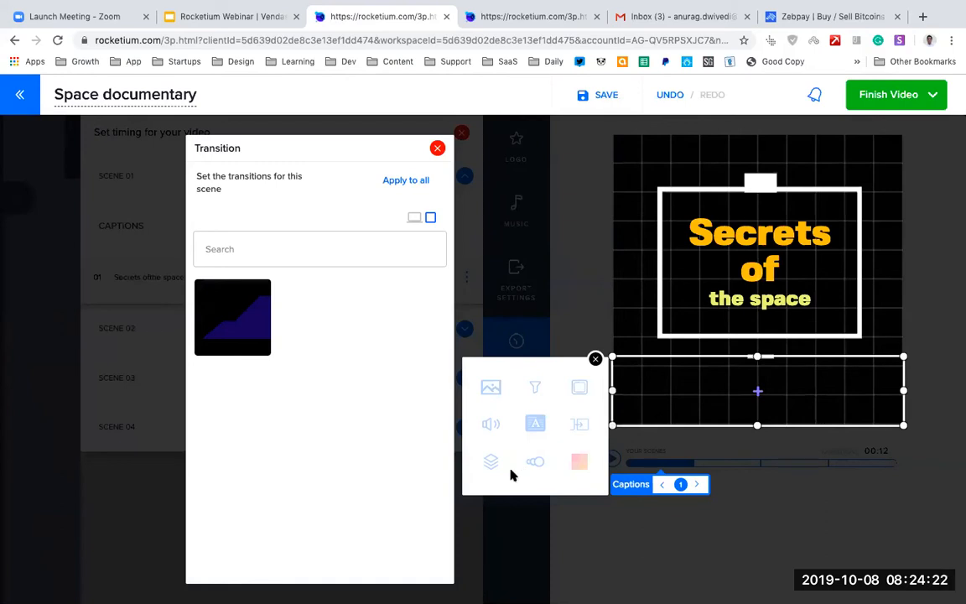
pyautogui.click(561, 423)
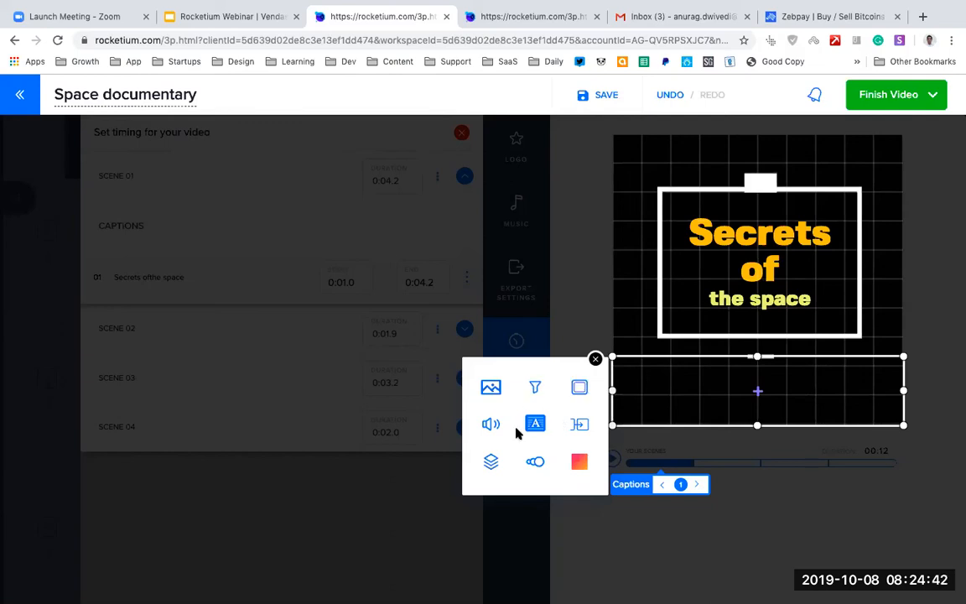
# Replace the first scene's overlay with the Sony-branded animation that has coloured corner triangles and thin white frame lines.
pyautogui.click(491, 463)
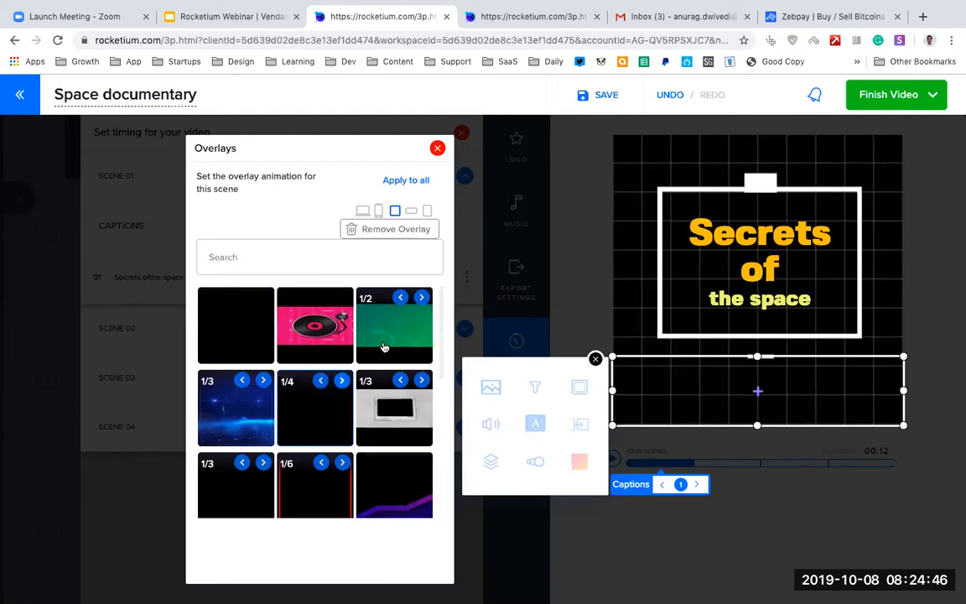
pyautogui.scroll(-3, 349, 394)
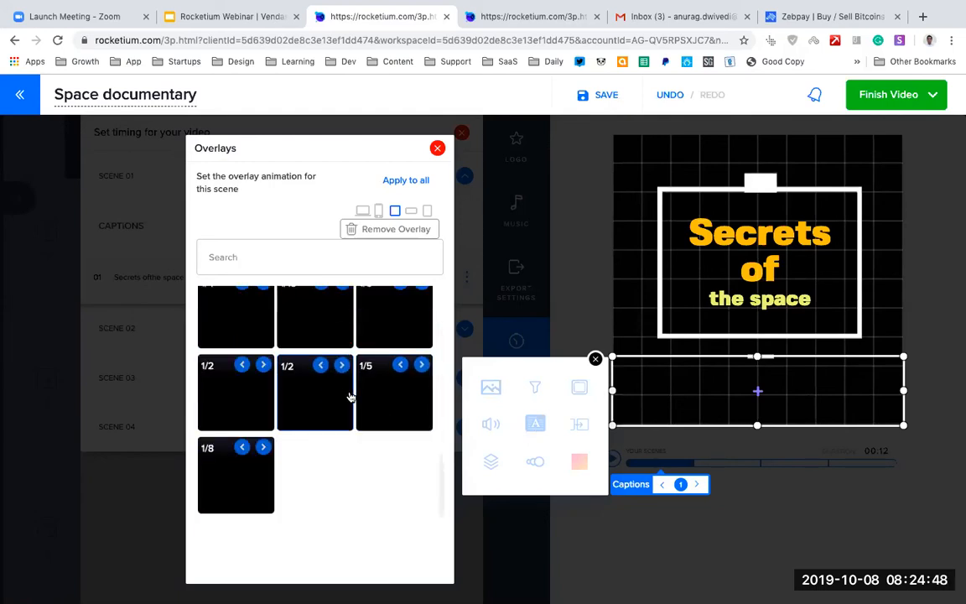
pyautogui.scroll(1, 336, 369)
pyautogui.click(307, 324)
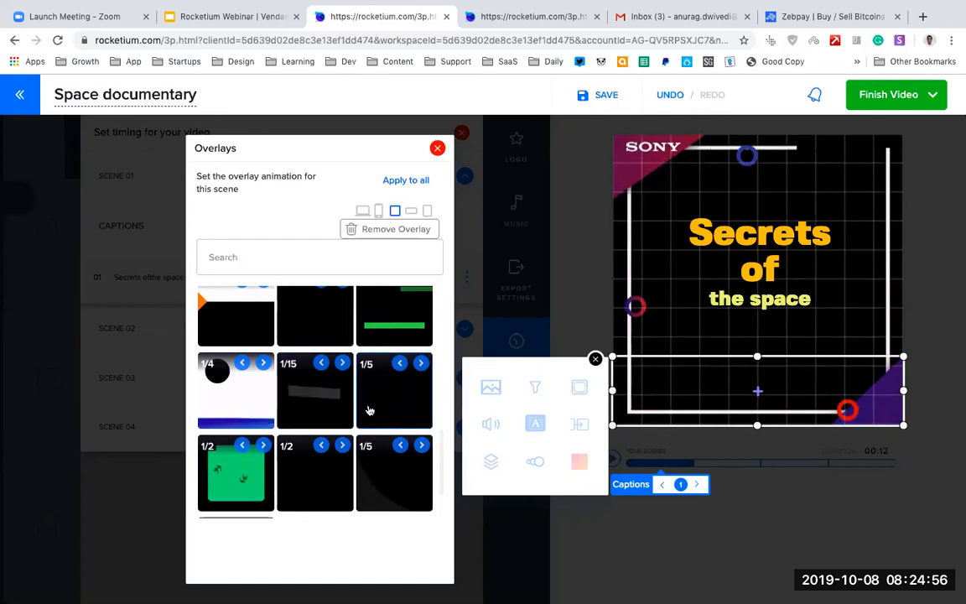
pyautogui.scroll(-2, 317, 415)
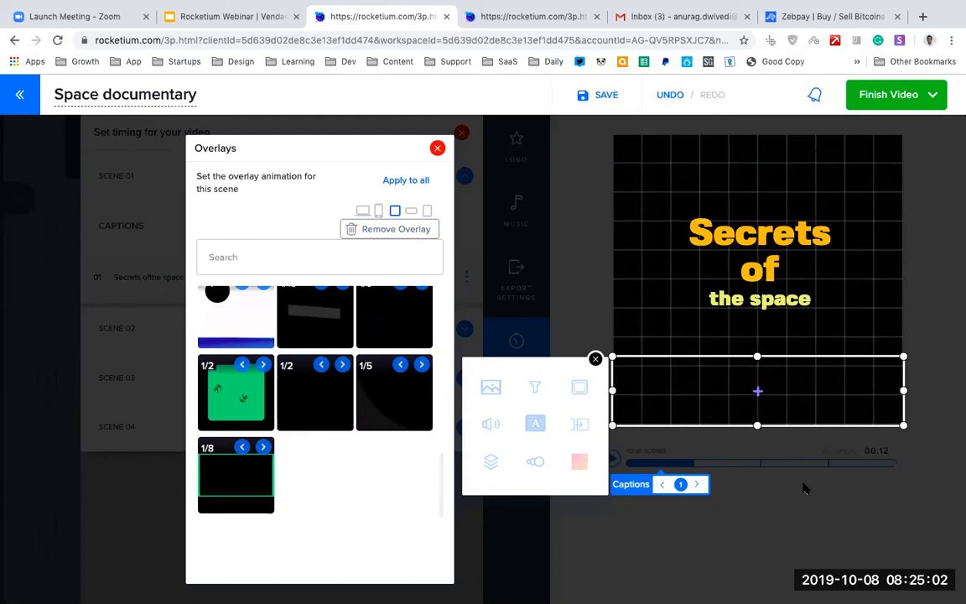
pyautogui.click(596, 361)
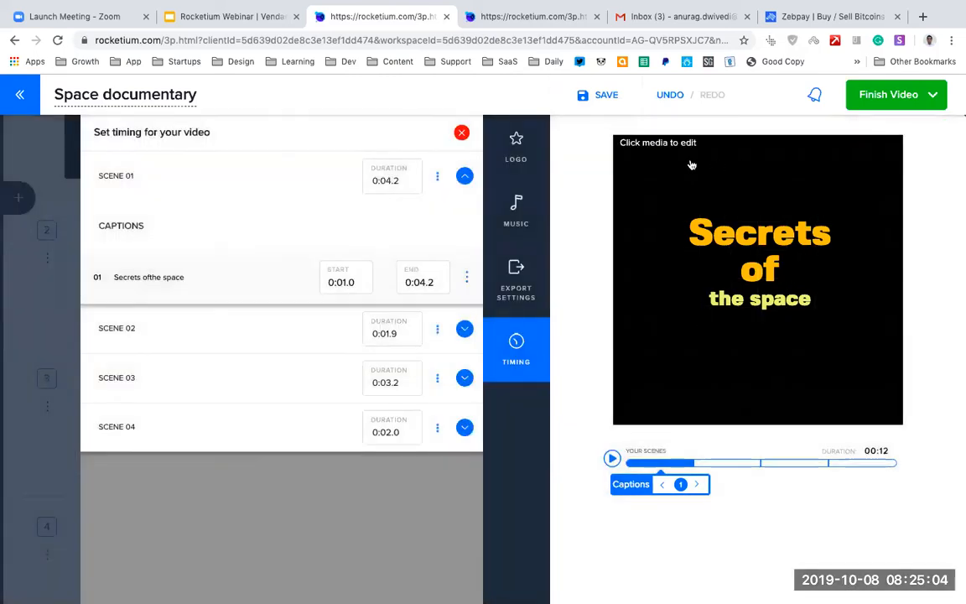
# Turn off the No Music option and switch the music track category to Calm.
pyautogui.click(519, 221)
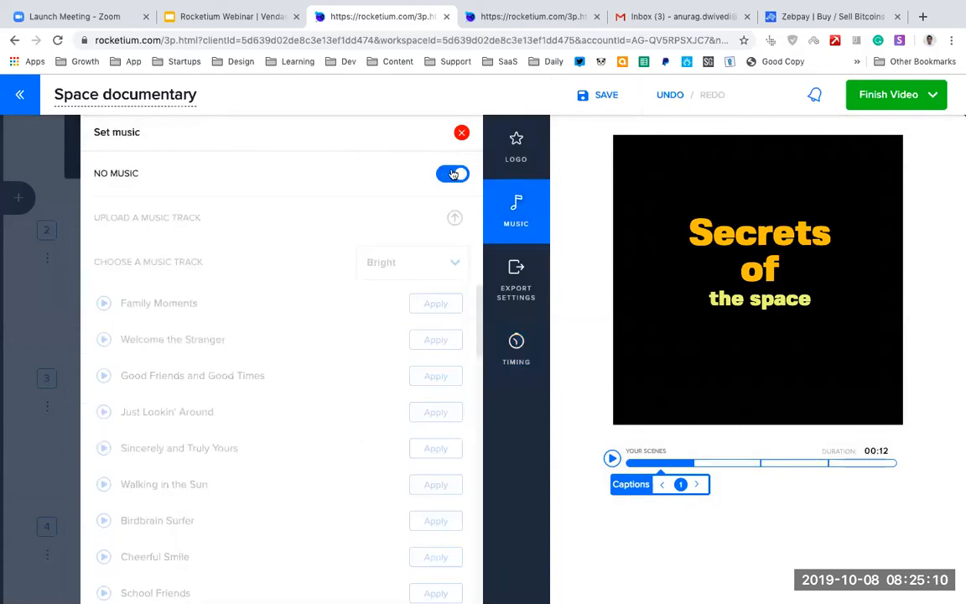
pyautogui.click(453, 173)
pyautogui.scroll(-1, 373, 252)
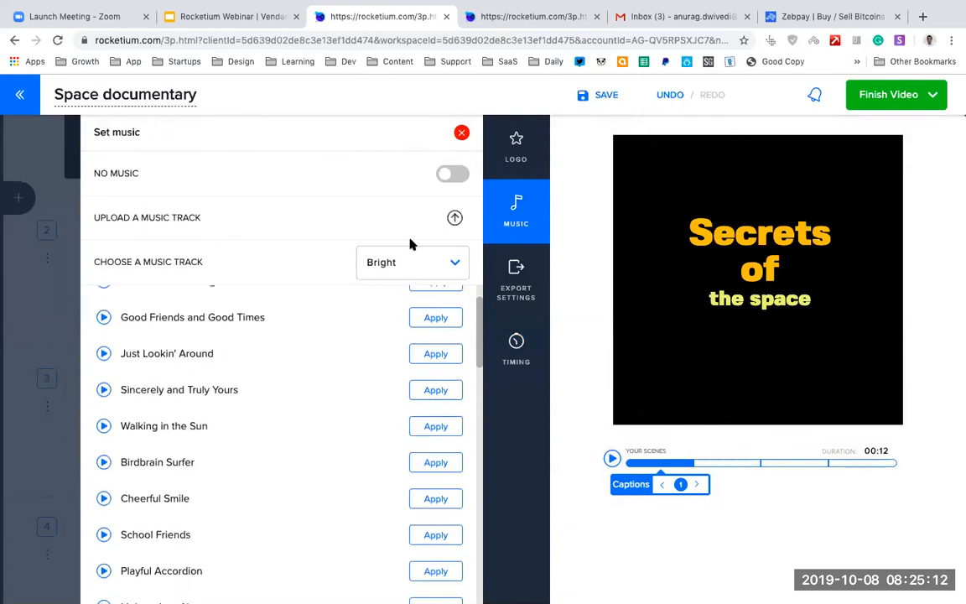
pyautogui.click(412, 265)
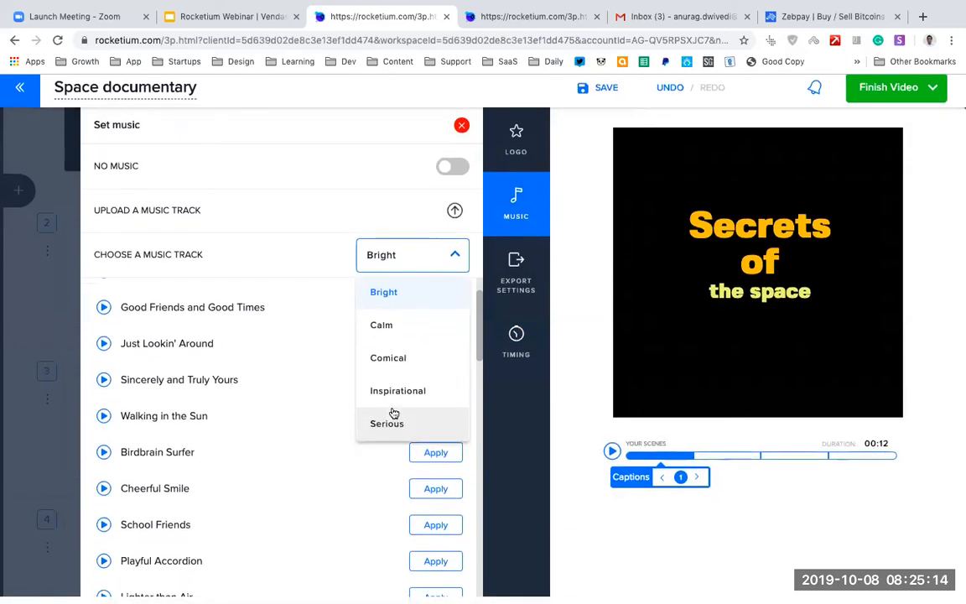
pyautogui.scroll(1, 435, 364)
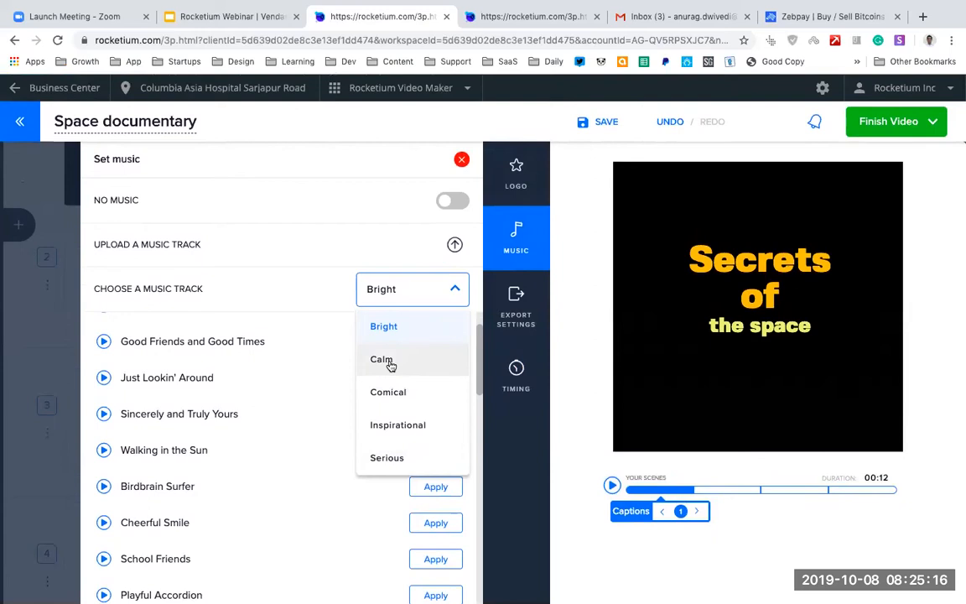
pyautogui.click(391, 362)
# Browse the Calm tracks, check the music upload option, and apply "Crib City Groove" as the video's music.
pyautogui.scroll(-5, 347, 422)
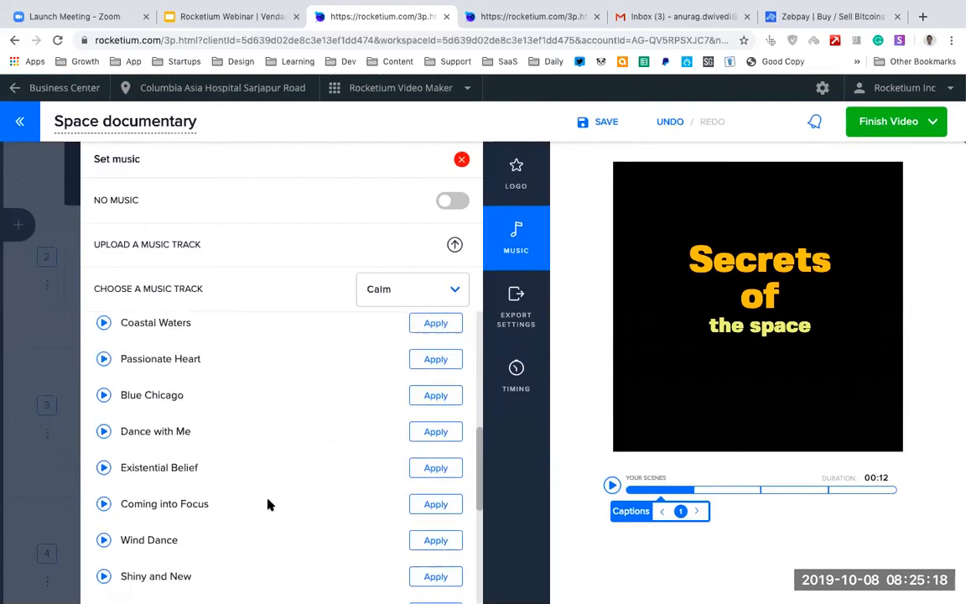
pyautogui.scroll(-5, 268, 504)
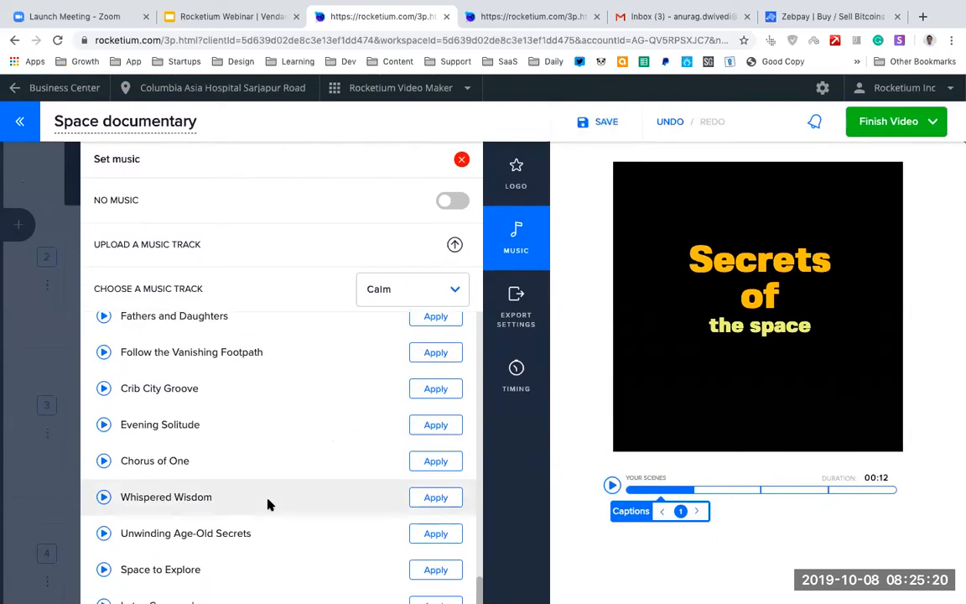
pyautogui.scroll(-1, 268, 504)
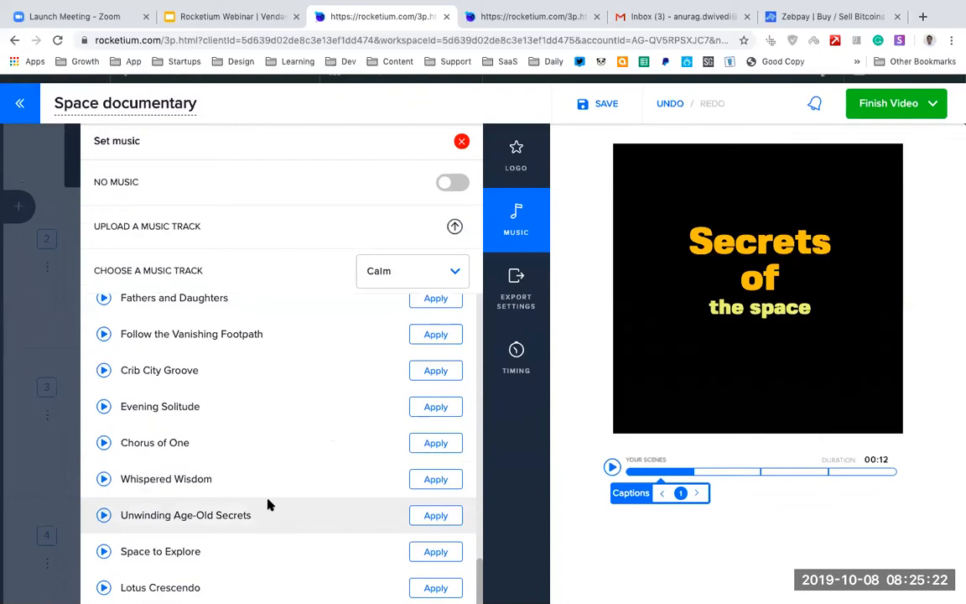
pyautogui.click(454, 225)
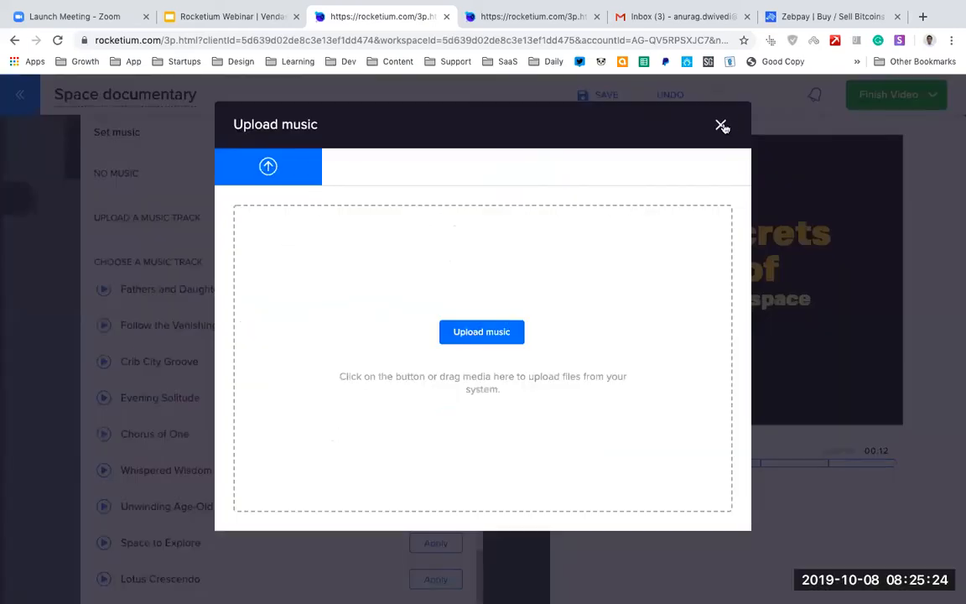
pyautogui.click(722, 126)
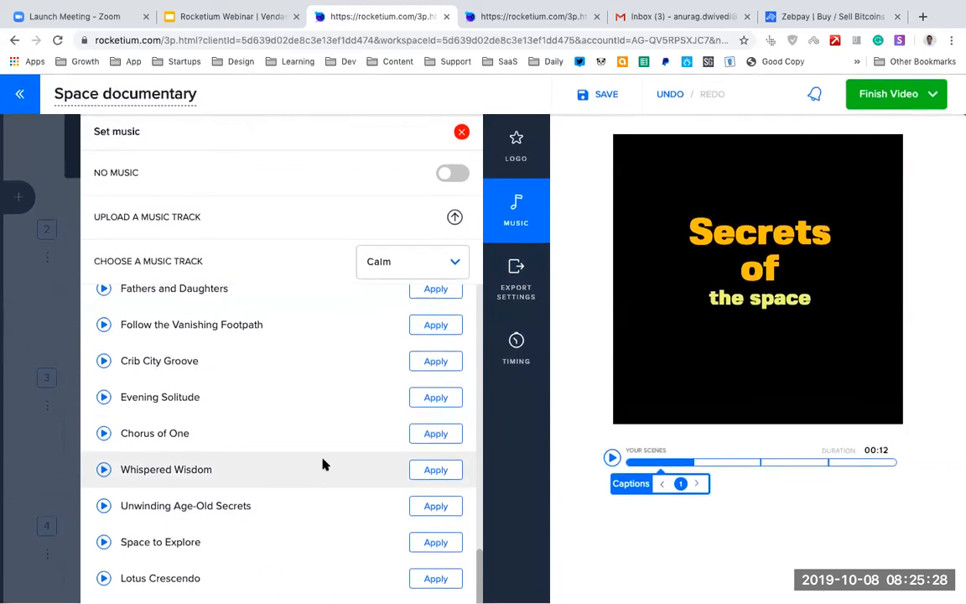
pyautogui.click(438, 365)
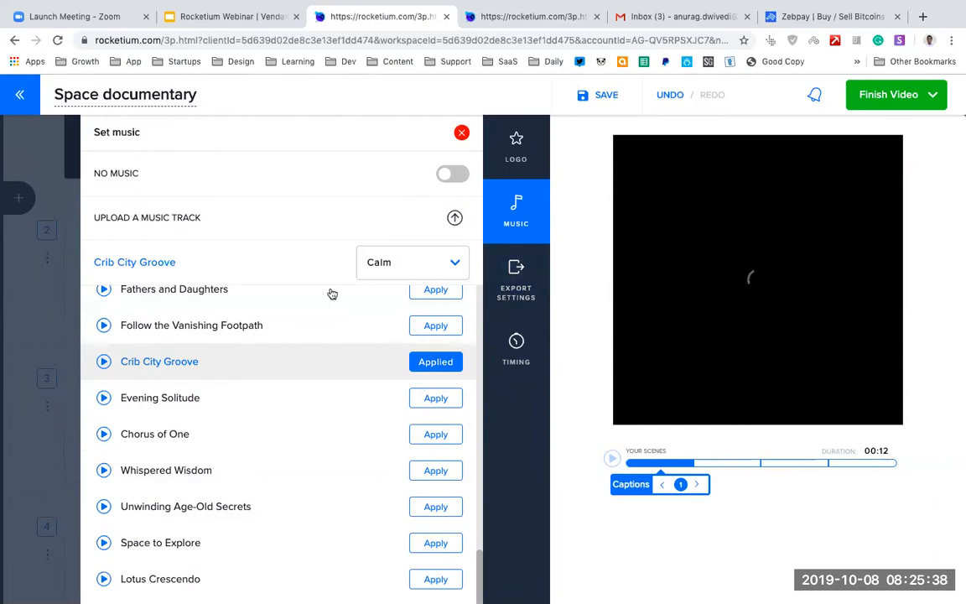
pyautogui.click(71, 261)
# Delete the three scenes that follow the "Secrets of the space" scene.
pyautogui.click(47, 257)
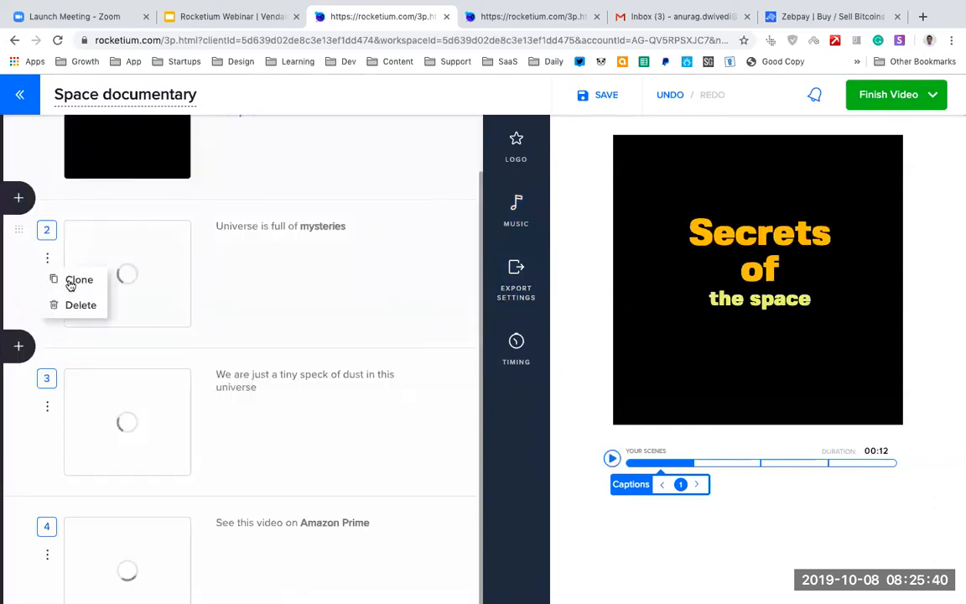
pyautogui.click(75, 307)
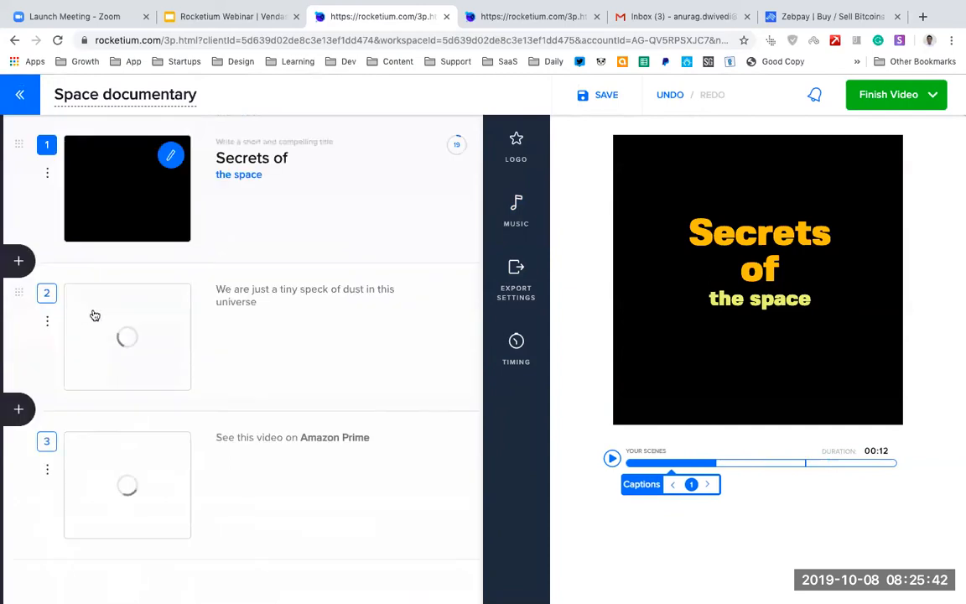
pyautogui.click(47, 324)
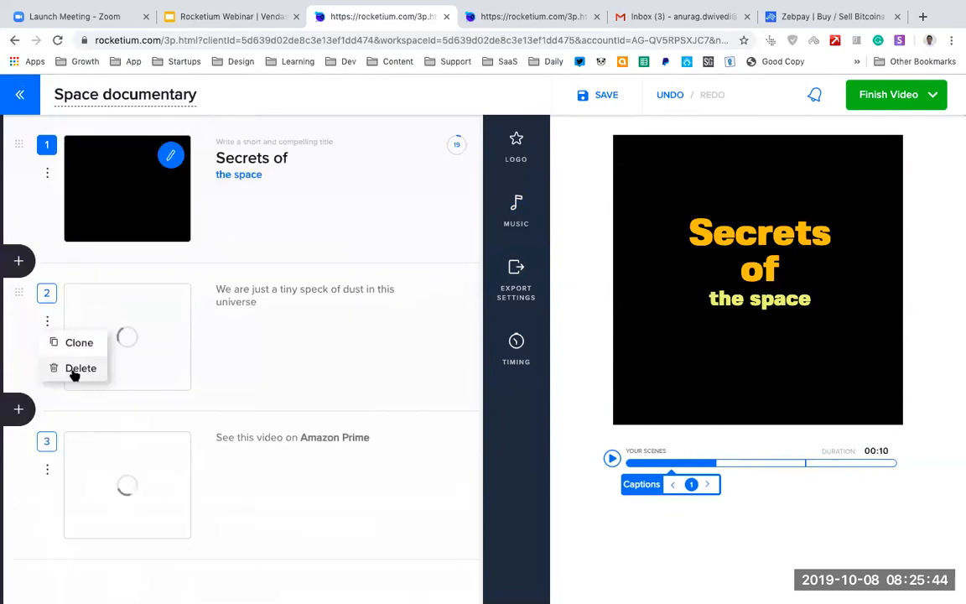
pyautogui.click(75, 371)
pyautogui.click(47, 324)
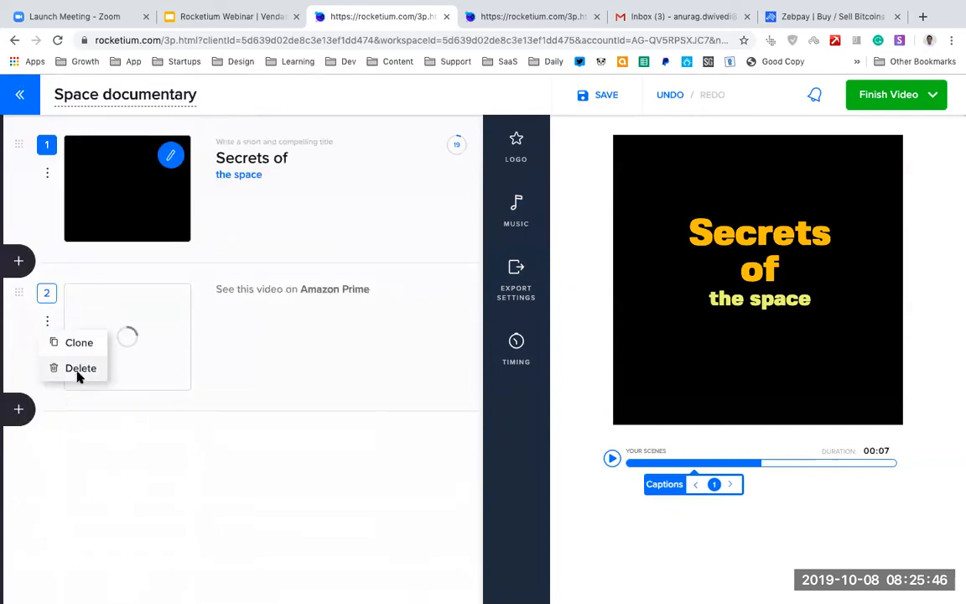
pyautogui.click(60, 367)
# Add the "Short statements are a great way to make a powerful point" city scene after the first scene.
pyautogui.click(19, 260)
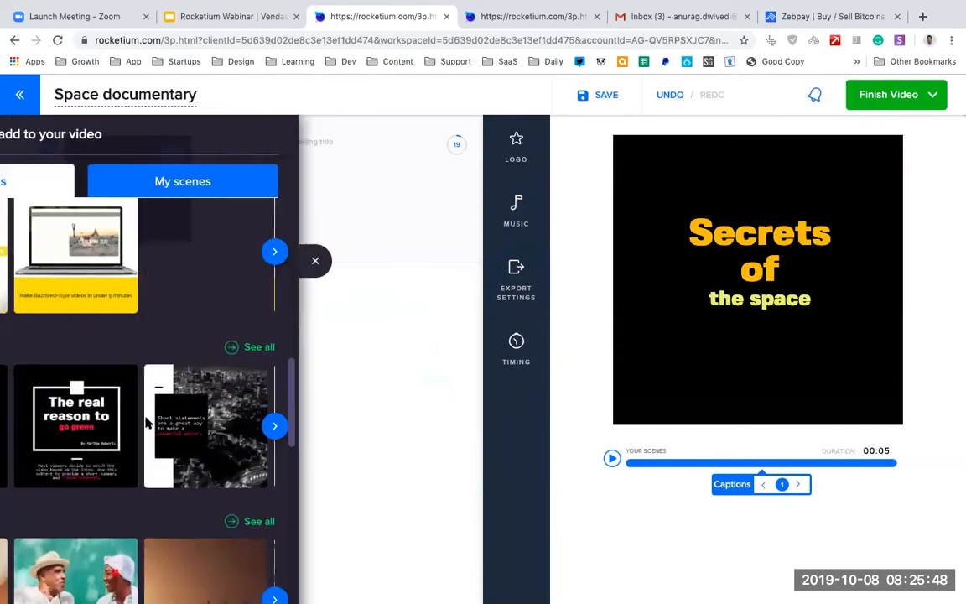
pyautogui.scroll(-2, 341, 307)
pyautogui.click(335, 251)
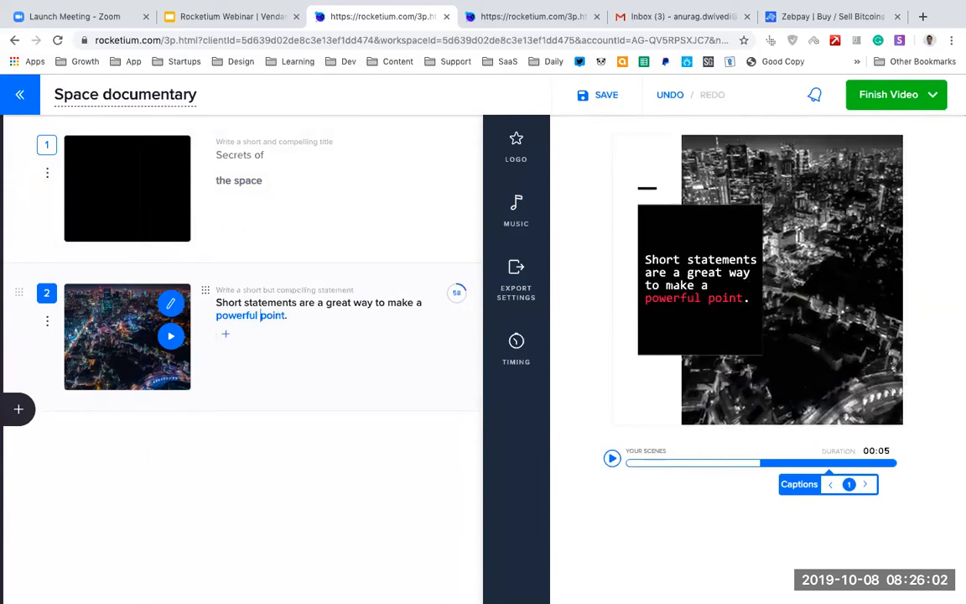
# Add a second caption reading "Space is a mystery" to the second scene and open its text styling options.
pyautogui.click(225, 337)
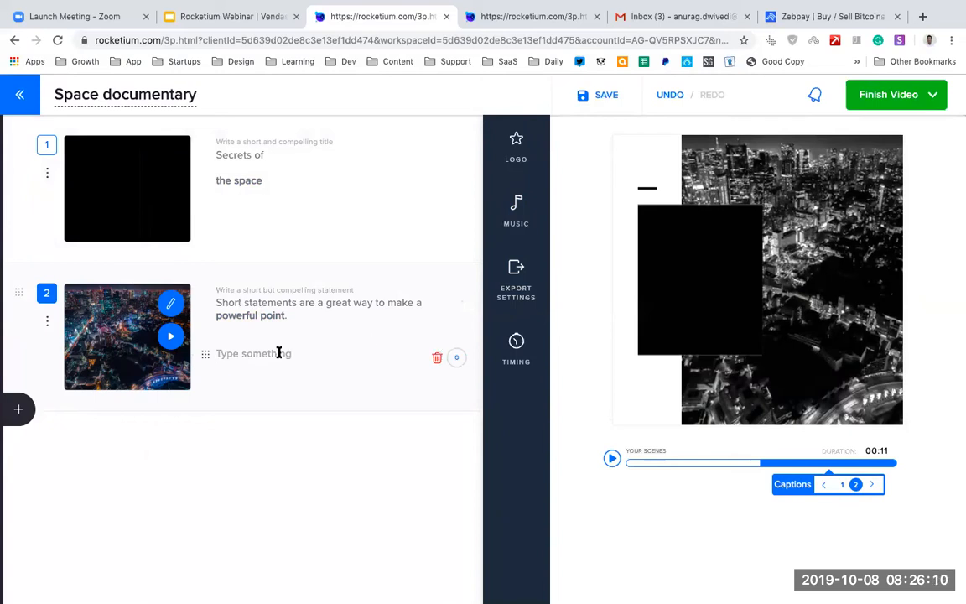
pyautogui.write('Space is a mystery')
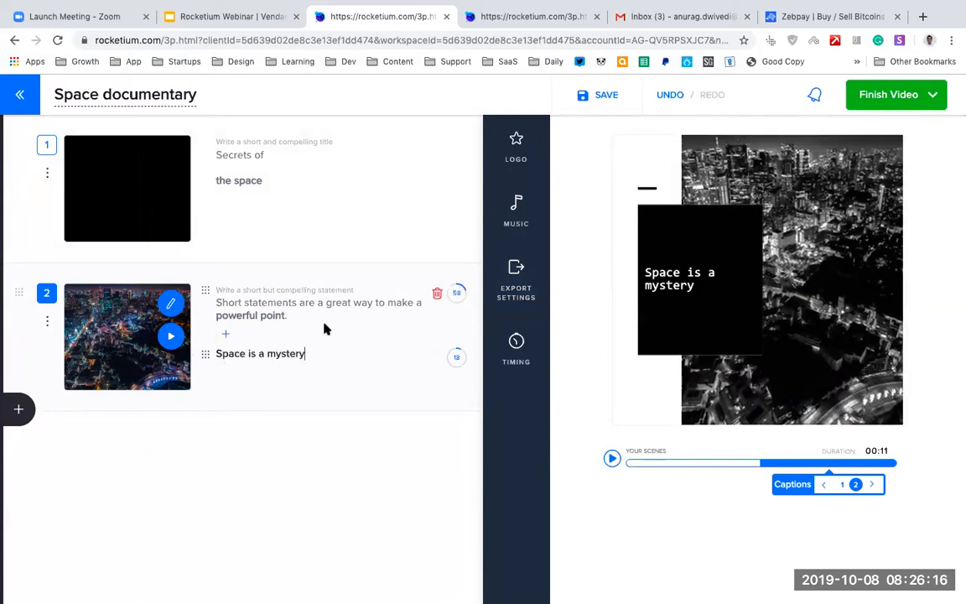
pyautogui.click(690, 274)
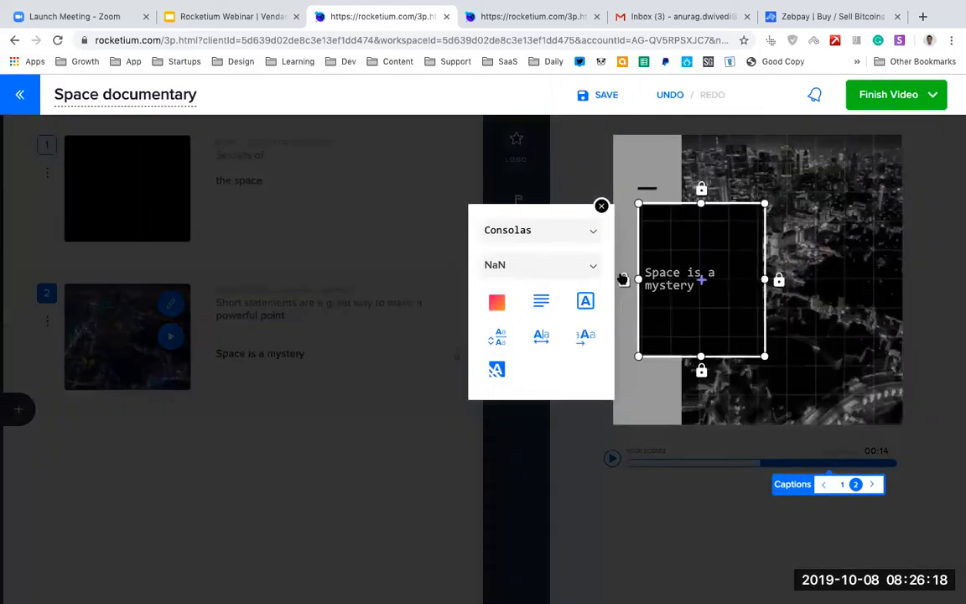
# Set the end time of the second scene's "Space is a mystery" caption to 0:08.4 and play the video preview.
pyautogui.click(602, 207)
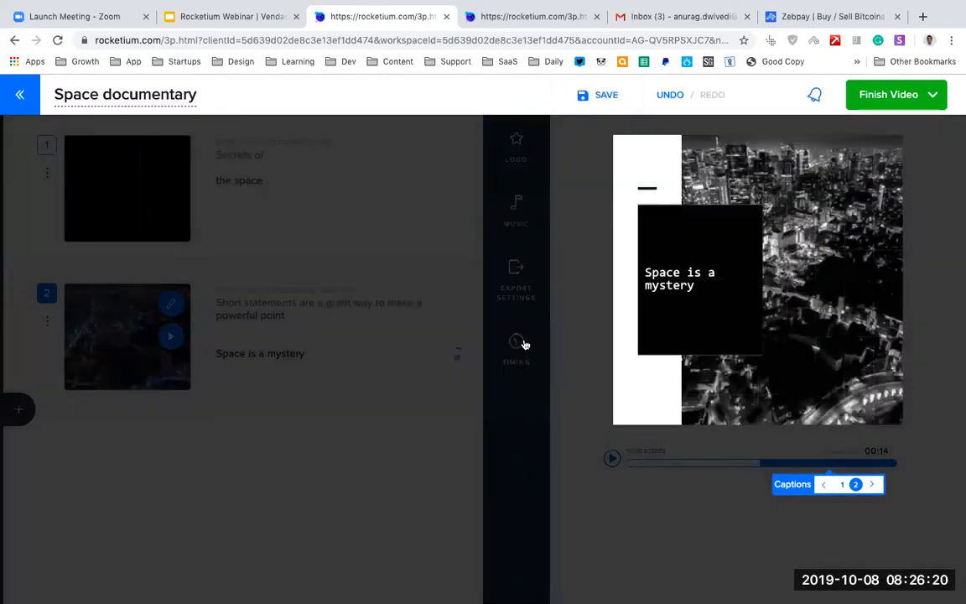
pyautogui.click(521, 344)
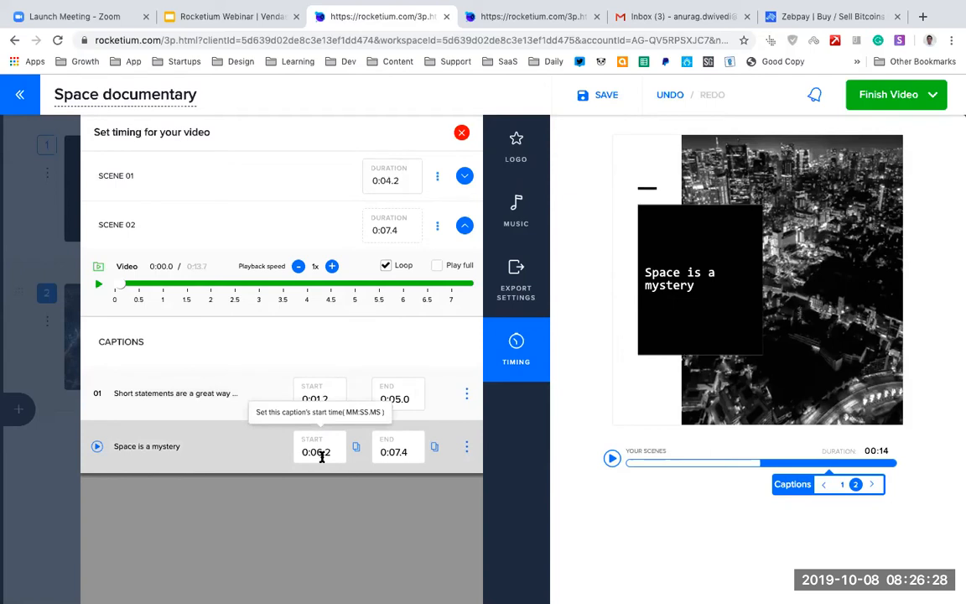
pyautogui.click(398, 452)
pyautogui.press('BackSpace')
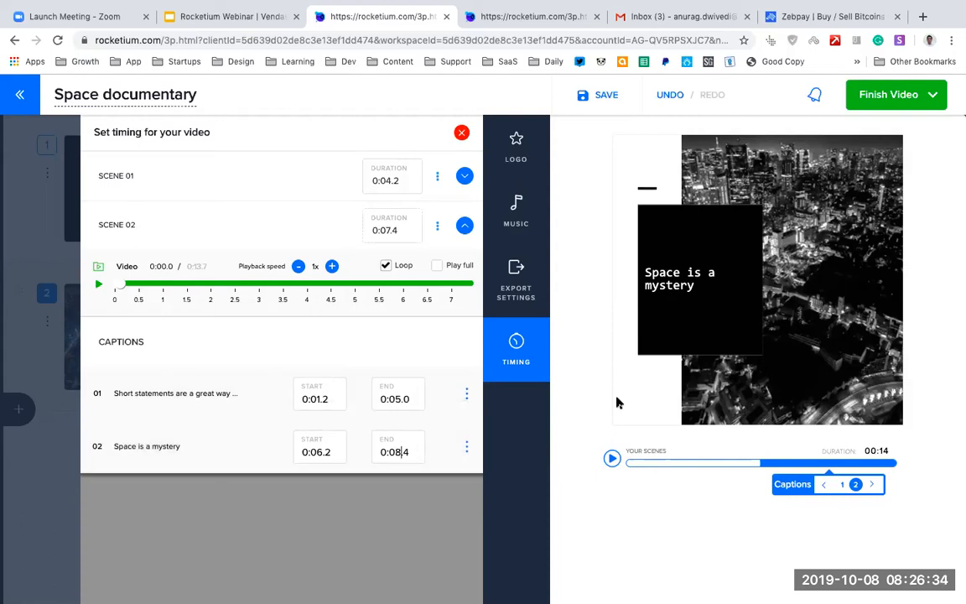
pyautogui.click(764, 528)
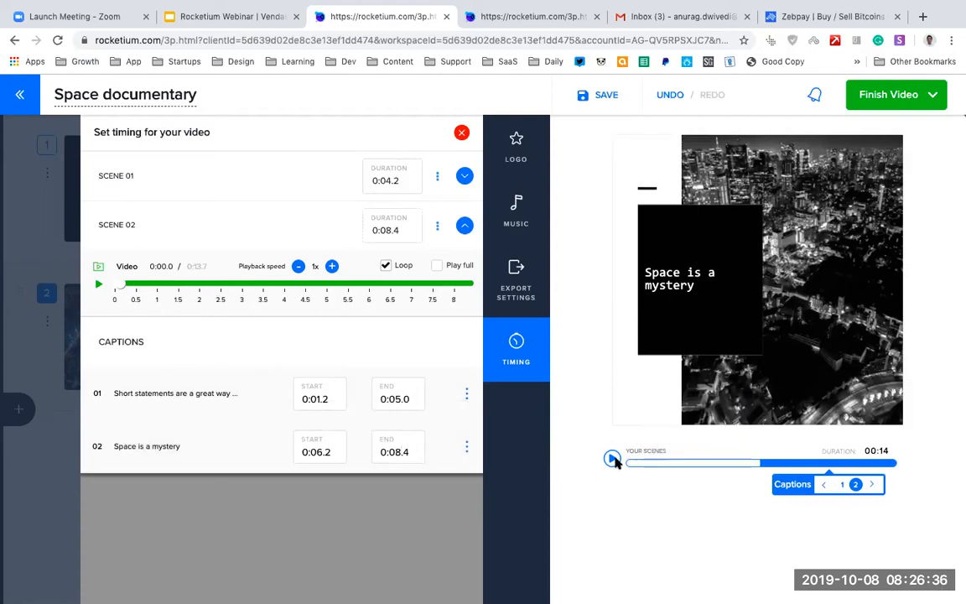
pyautogui.click(612, 458)
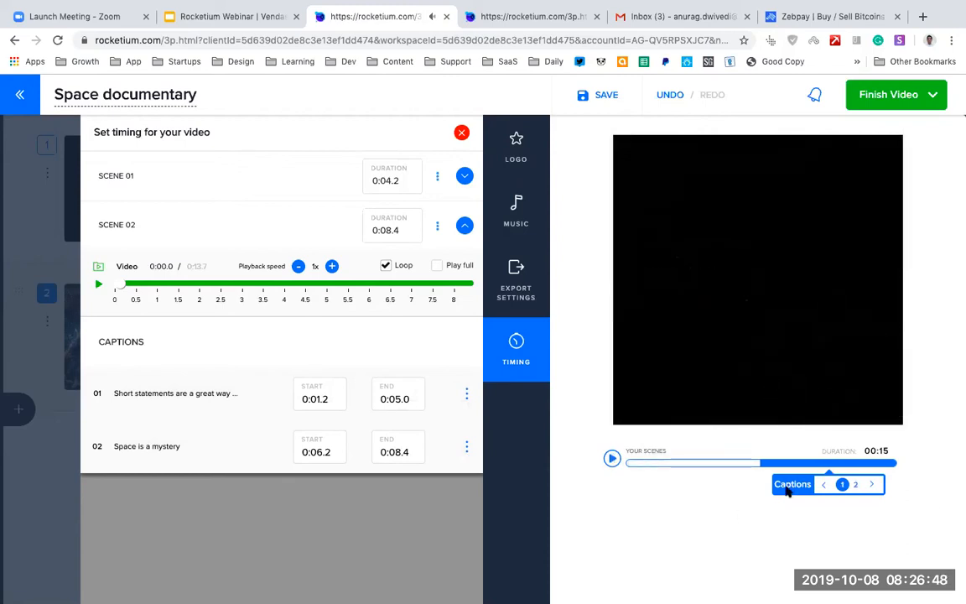
pyautogui.click(461, 132)
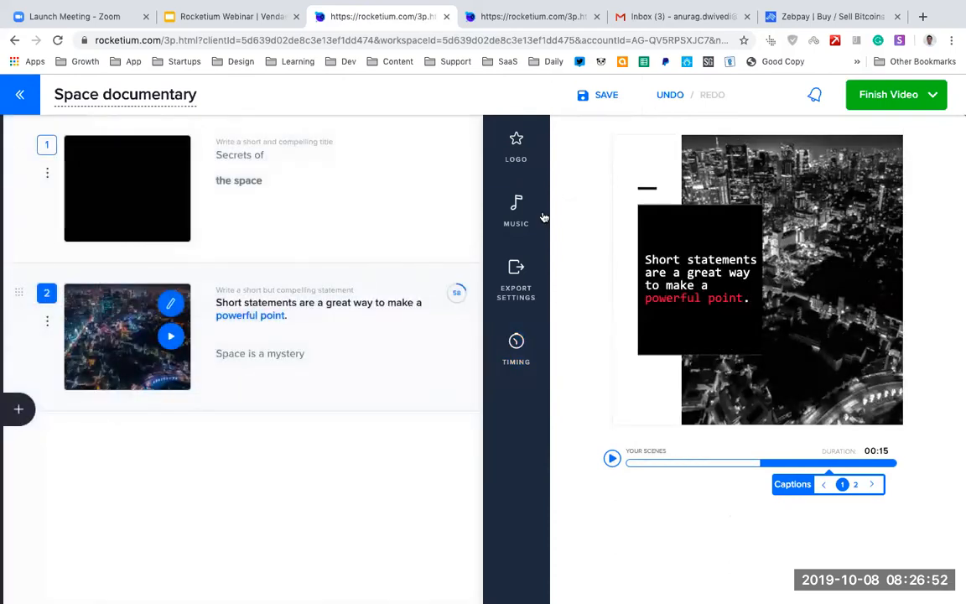
pyautogui.click(294, 348)
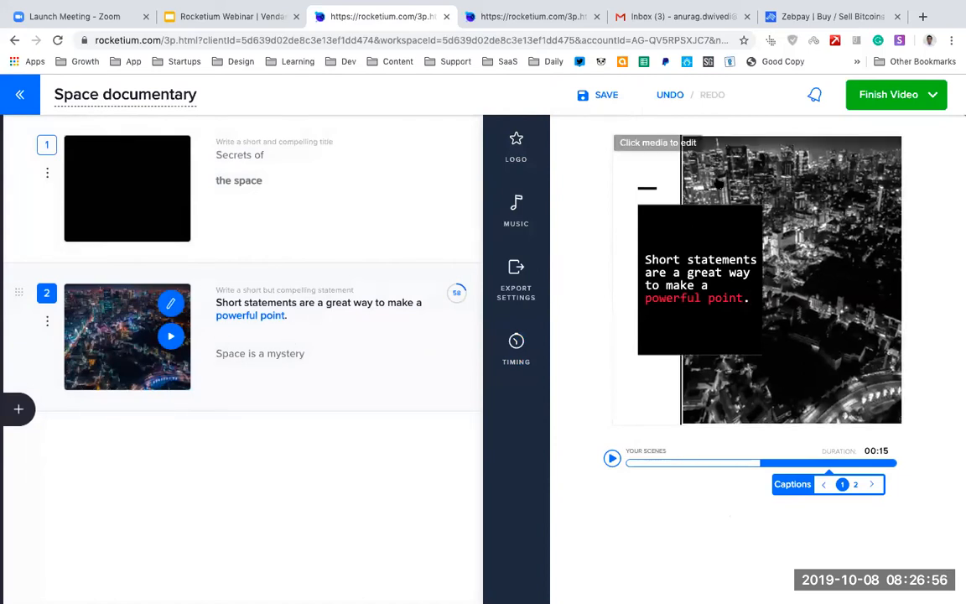
# Export the finished "Space documentary" video and return to the workspace dashboard.
pyautogui.click(915, 106)
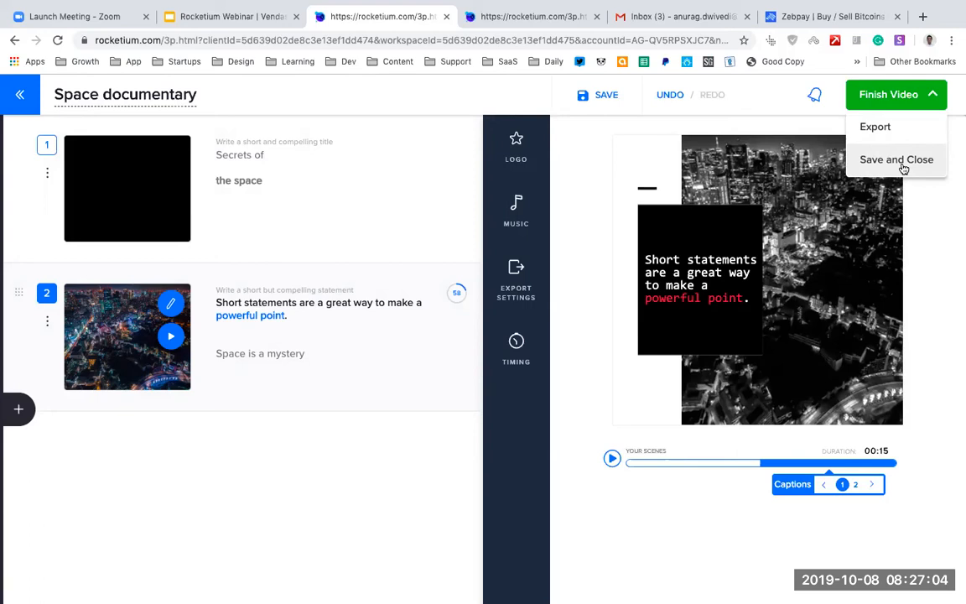
pyautogui.click(871, 132)
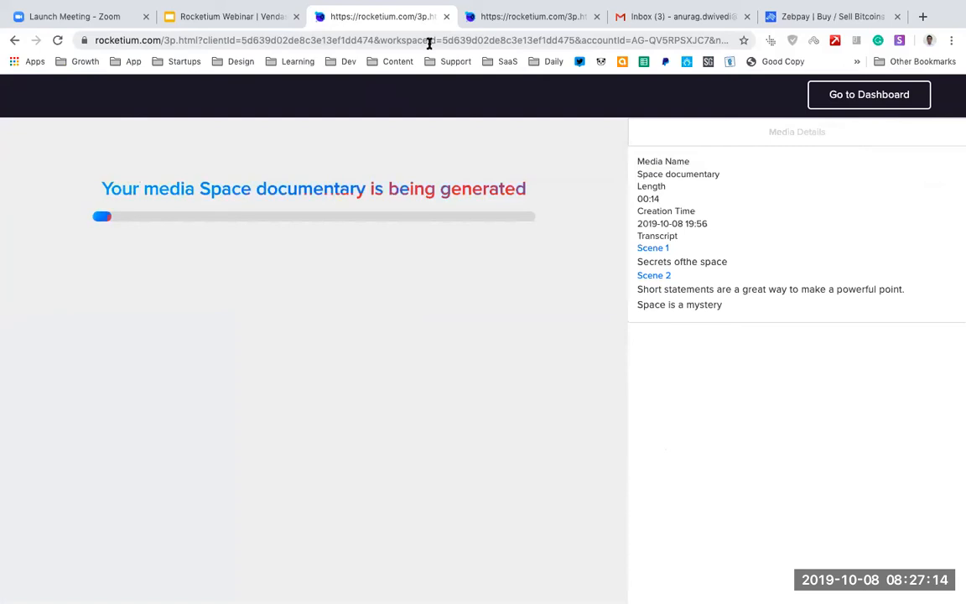
pyautogui.click(860, 95)
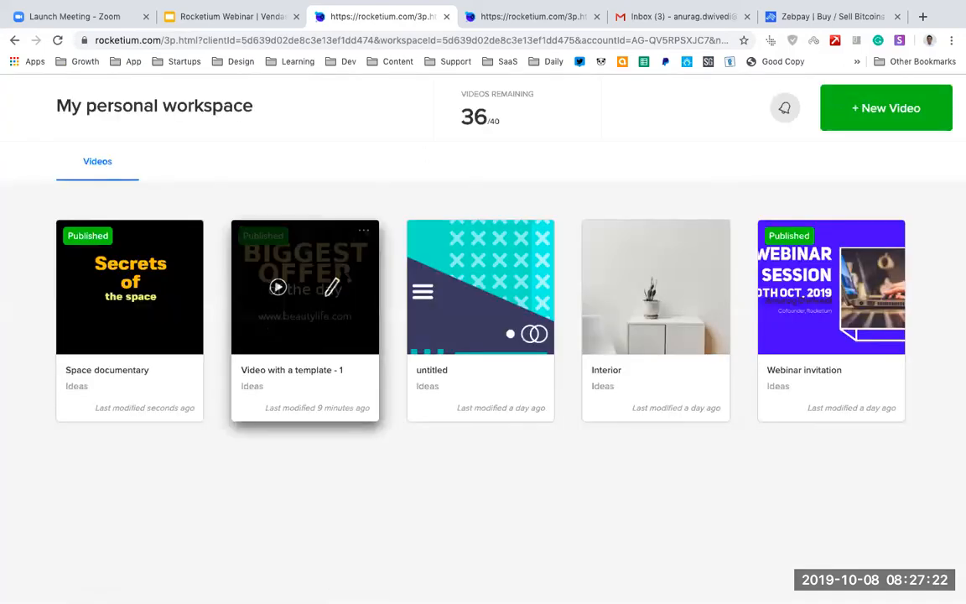
# Play the published "Video with a template - 1" video and go back to the dashboard.
pyautogui.click(278, 288)
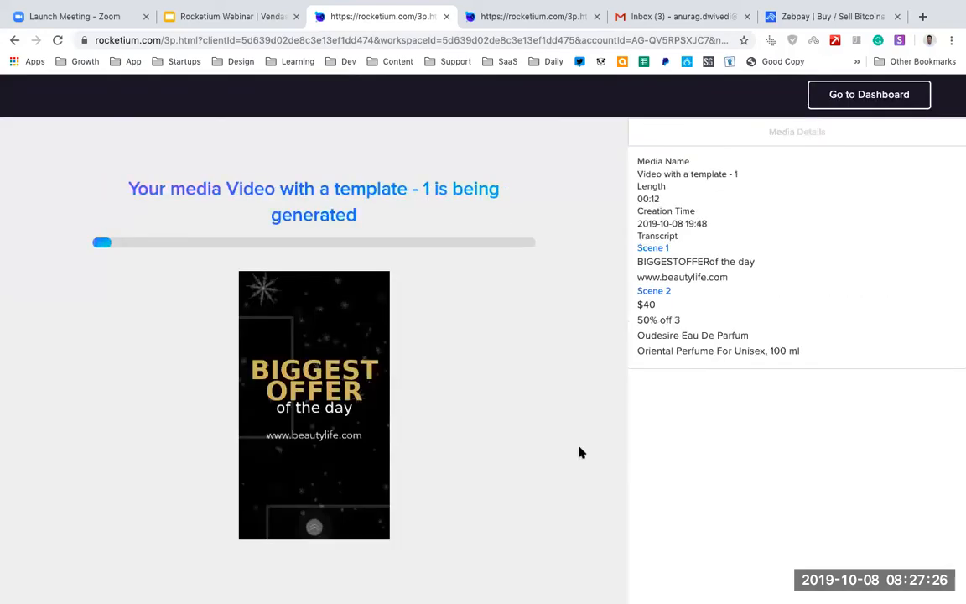
pyautogui.click(313, 337)
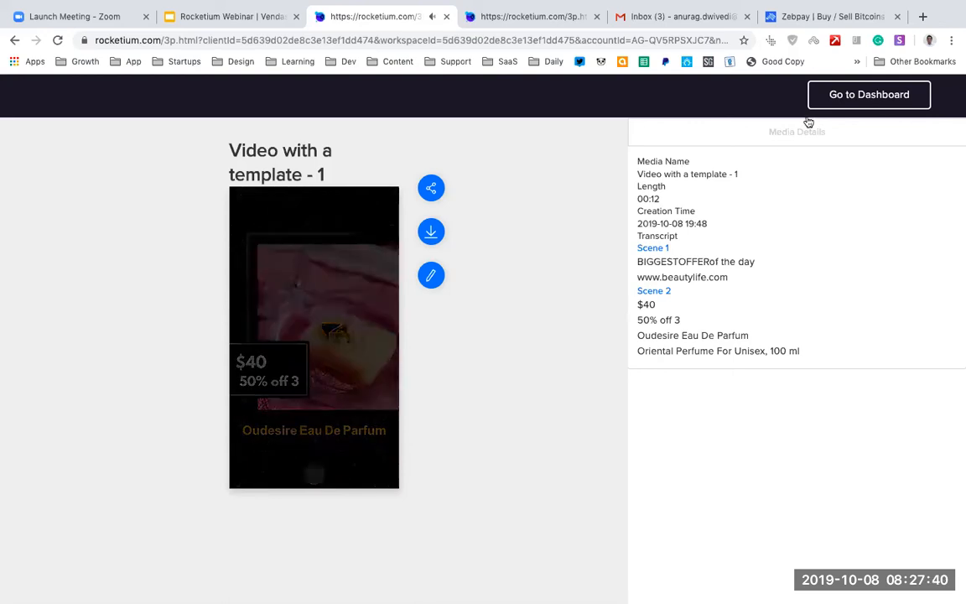
pyautogui.click(849, 97)
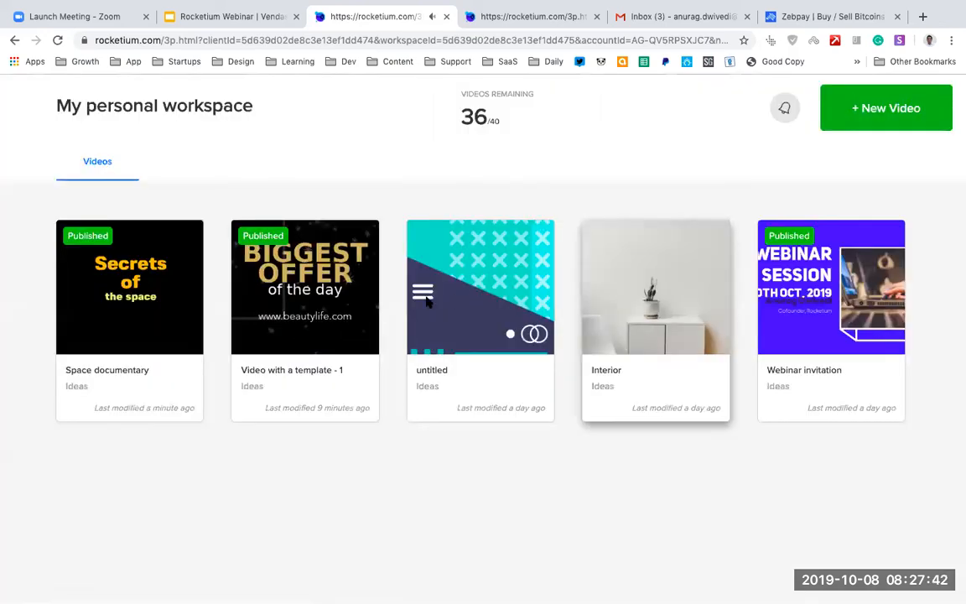
# Copy the share link of "Video with a template - 1" and check the option for saving it to Dropbox.
pyautogui.click(280, 289)
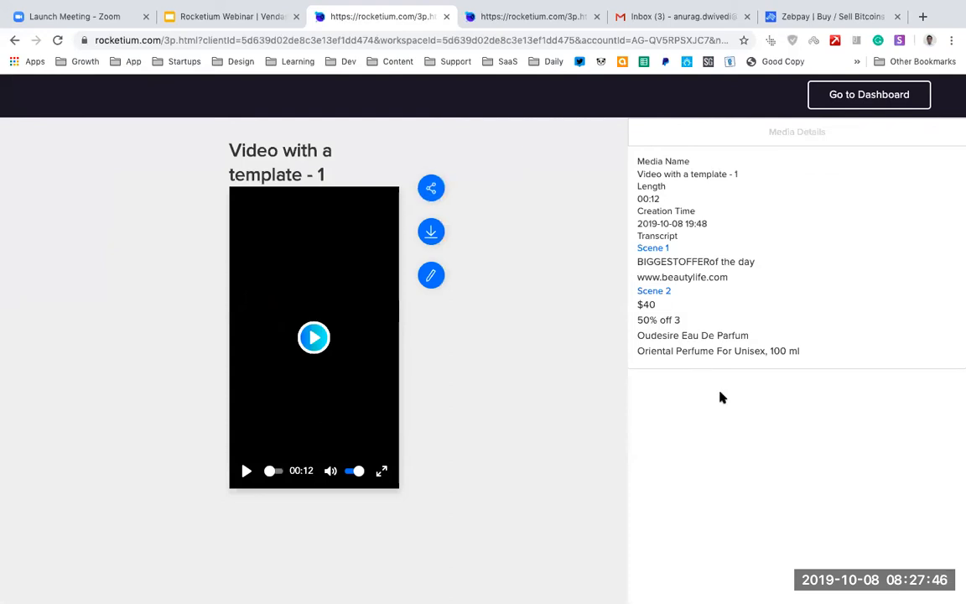
pyautogui.click(431, 188)
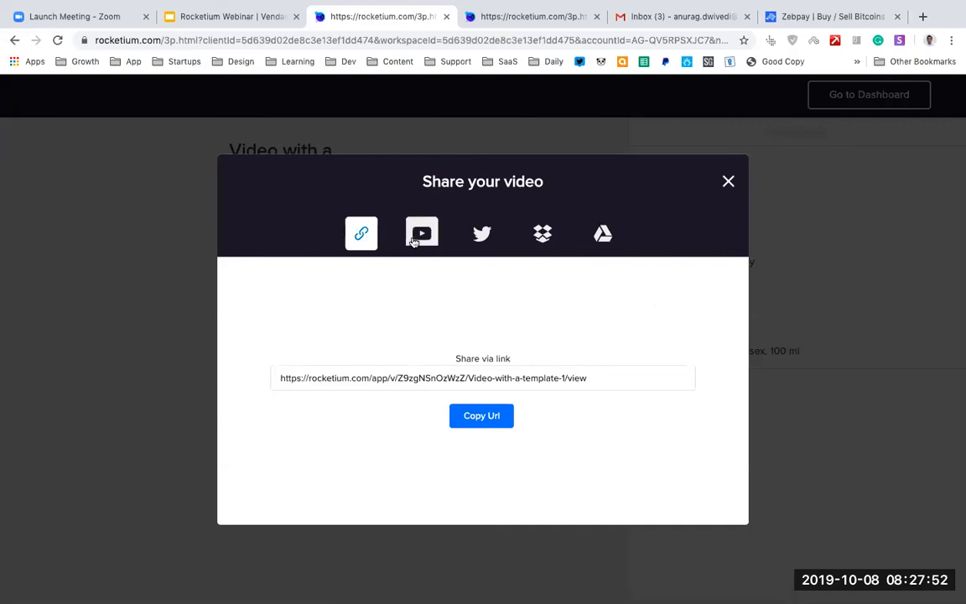
pyautogui.click(481, 417)
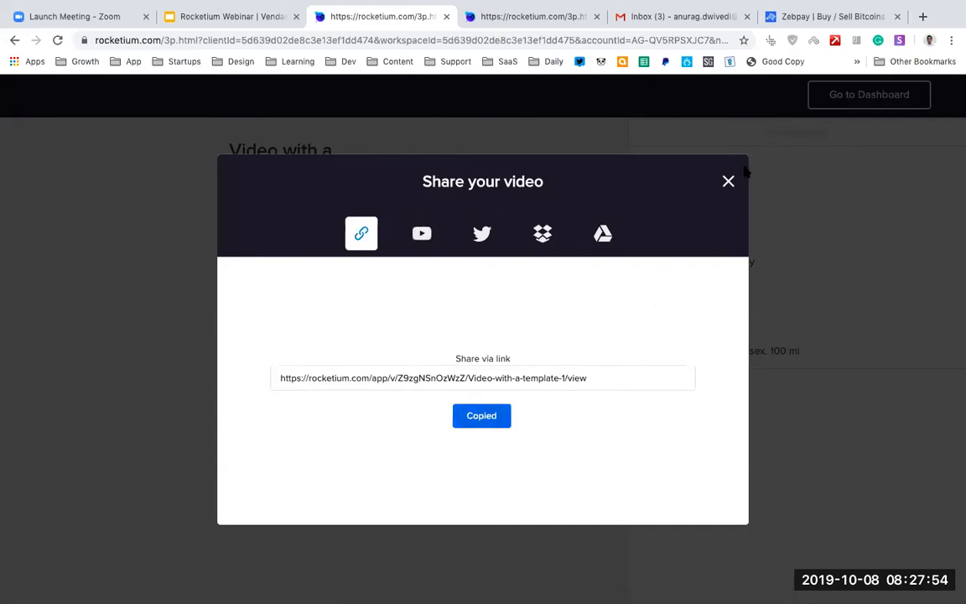
pyautogui.click(542, 239)
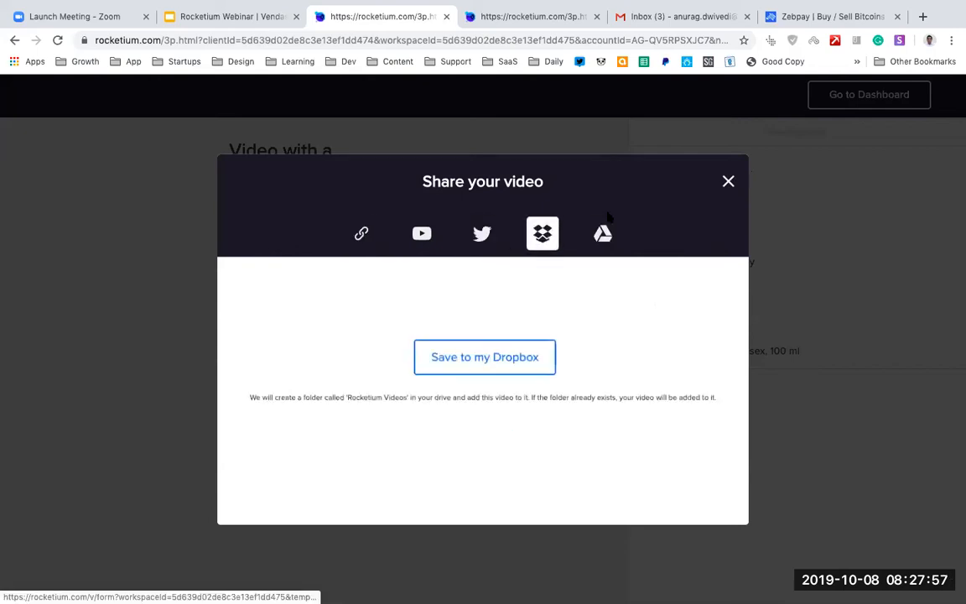
pyautogui.click(728, 181)
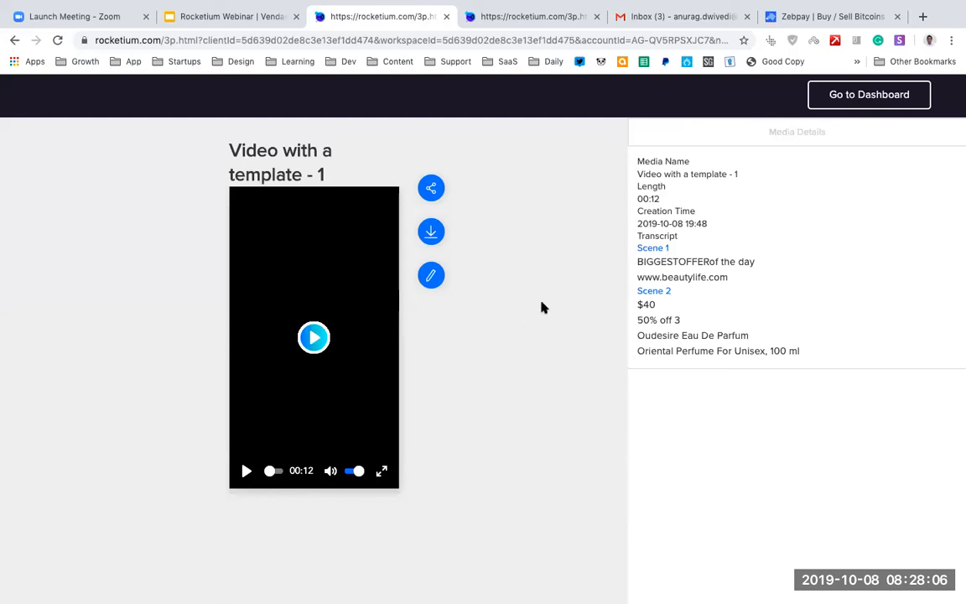
pyautogui.click(882, 102)
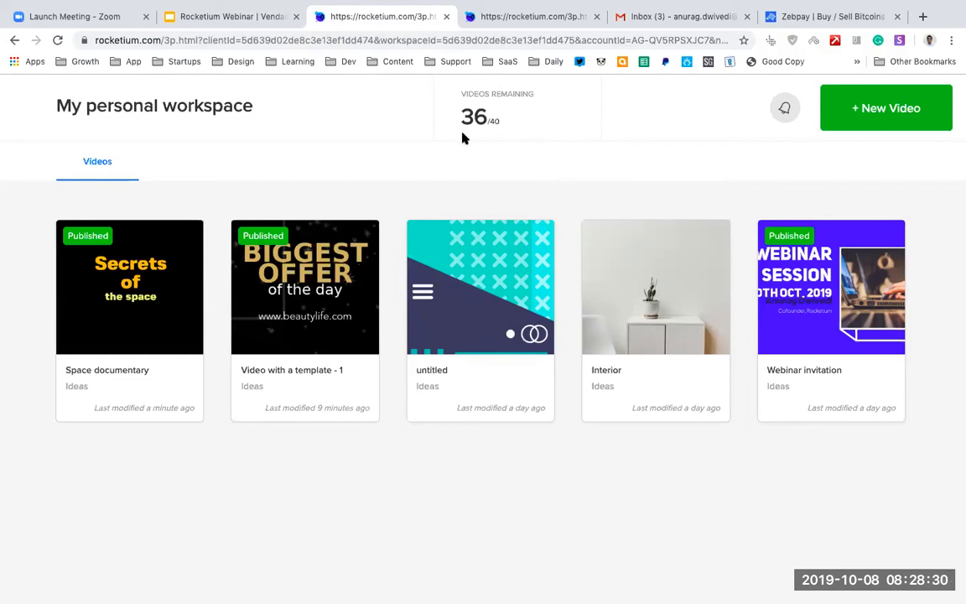
# Switch to the "Rocketium Webinar | Vendasta" presentation in Google Slides and present it from slide 12, "Learning Rocketium".
pyautogui.click(237, 17)
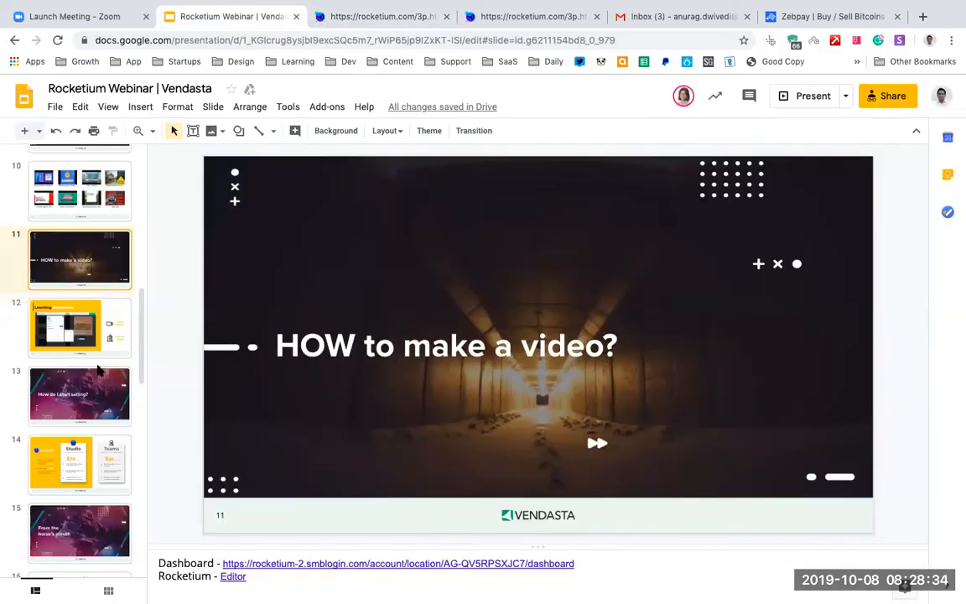
pyautogui.click(84, 316)
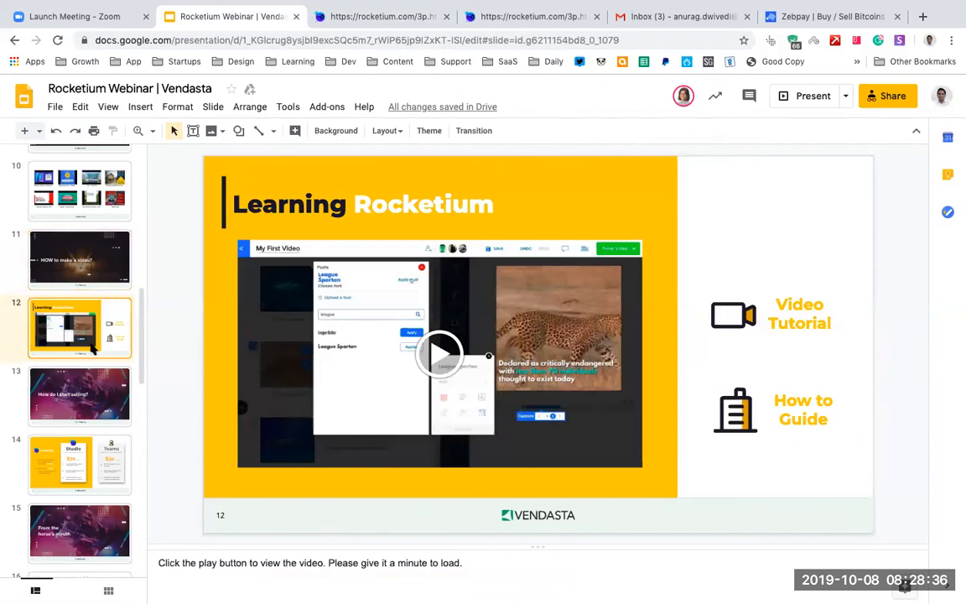
pyautogui.click(803, 98)
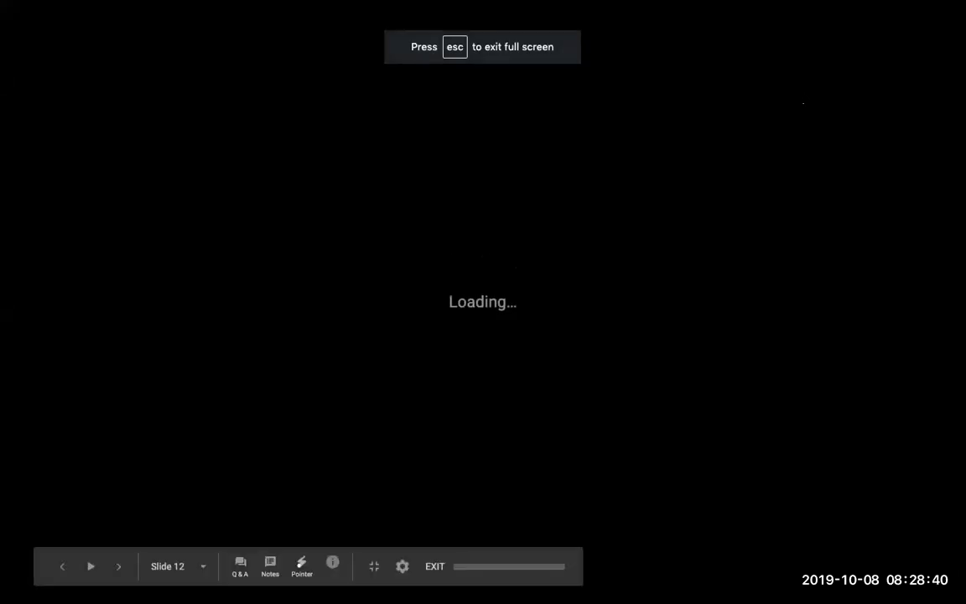